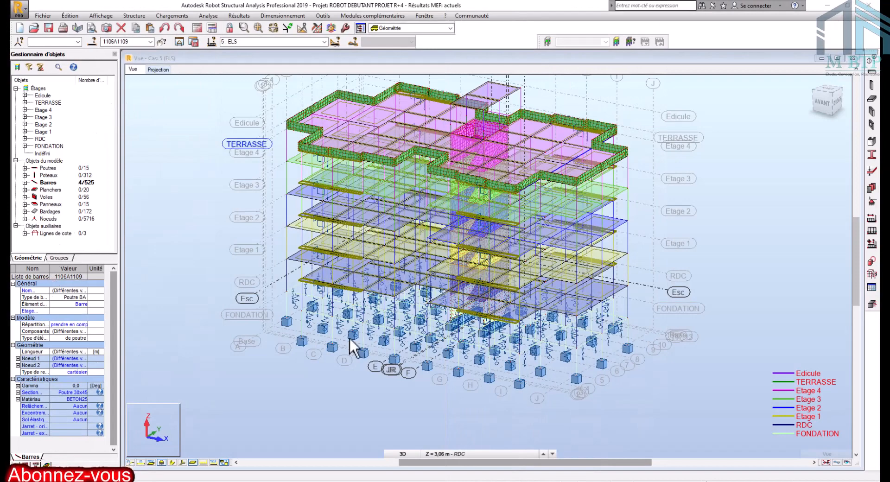
pyautogui.moveTo(489, 291); pyautogui.dragTo(501, 281, button='middle')
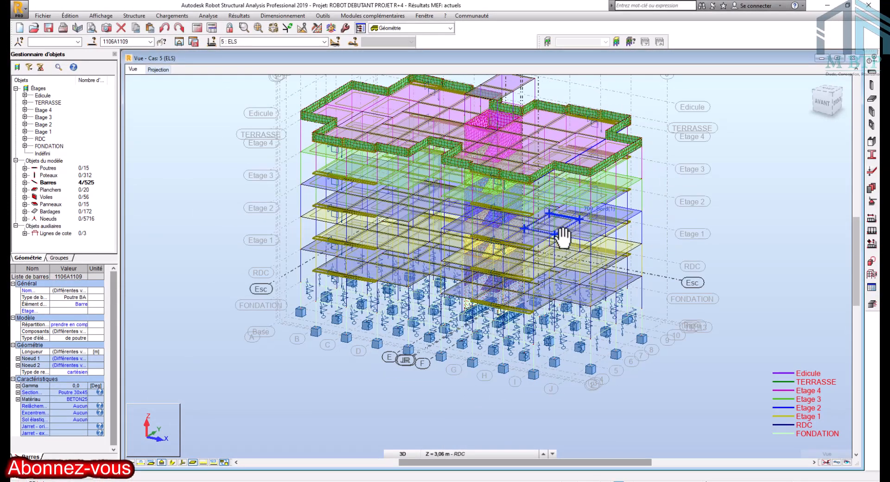
pyautogui.moveTo(565, 237); pyautogui.dragTo(559, 268, button='middle')
pyautogui.moveTo(510, 225); pyautogui.dragTo(501, 215, button='middle')
pyautogui.scroll(-2, 500, 214)
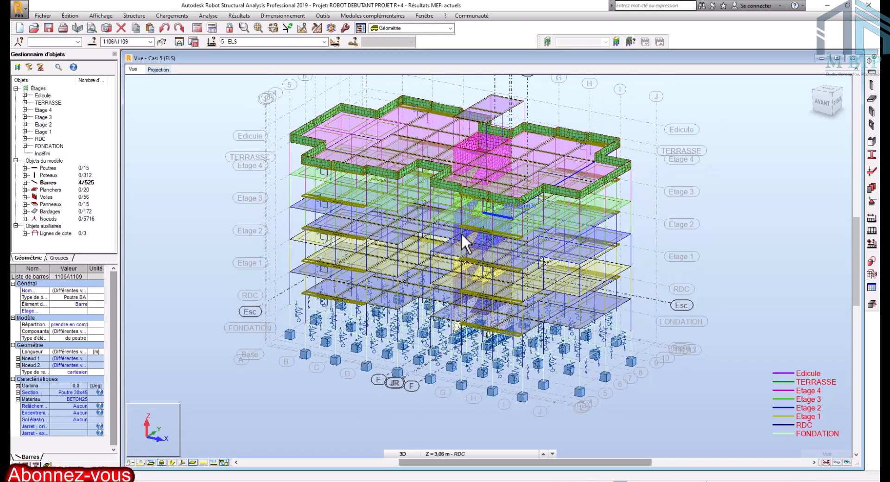
pyautogui.moveTo(491, 268); pyautogui.dragTo(486, 266, button='middle')
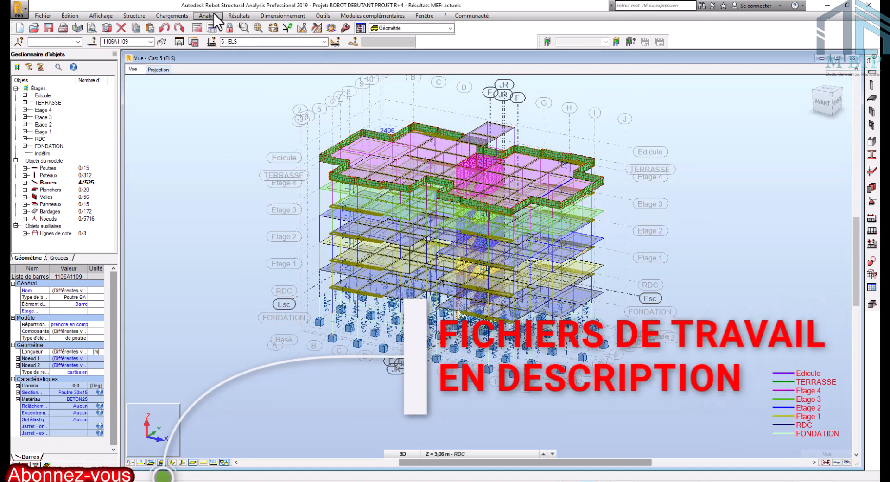
# - Display the Force Fx diagrams on the bars, with description values limited to global extremes (extrêmes globaux)
pyautogui.click(230, 14)
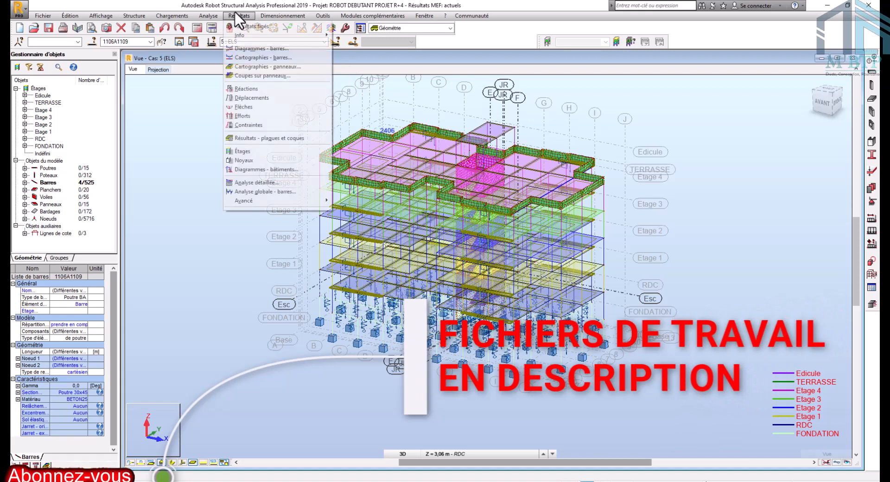
pyautogui.click(260, 48)
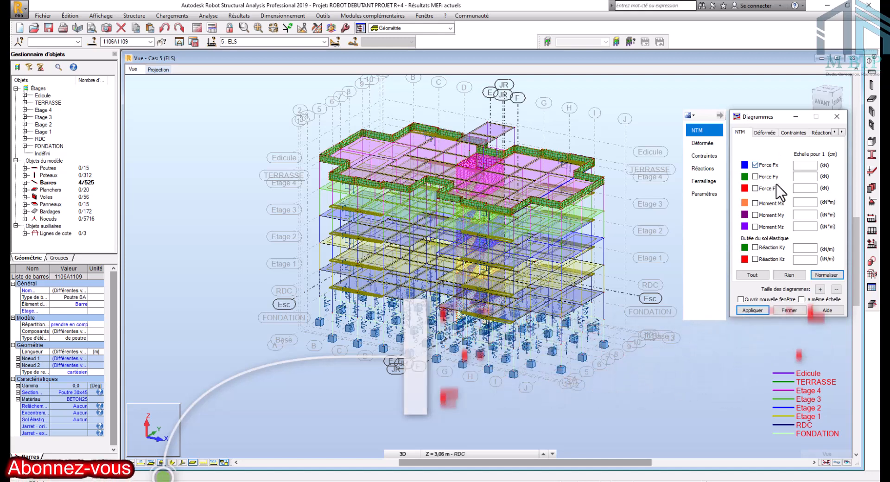
pyautogui.click(703, 196)
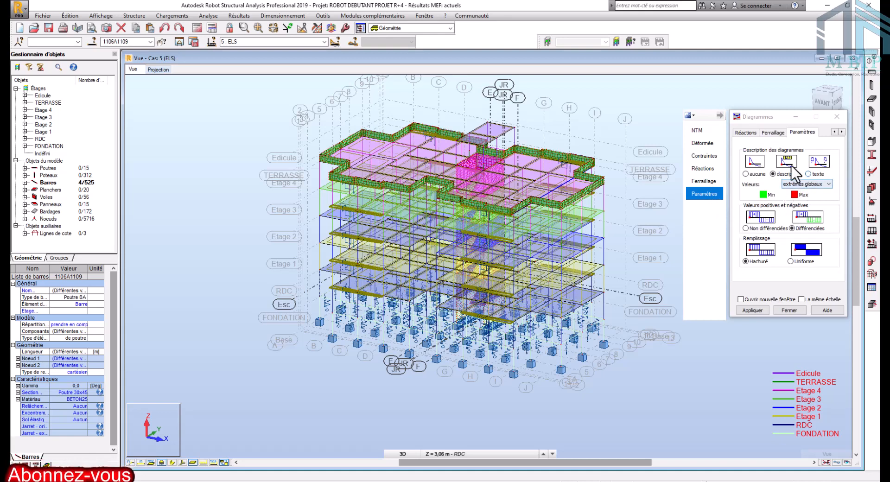
pyautogui.click(812, 184)
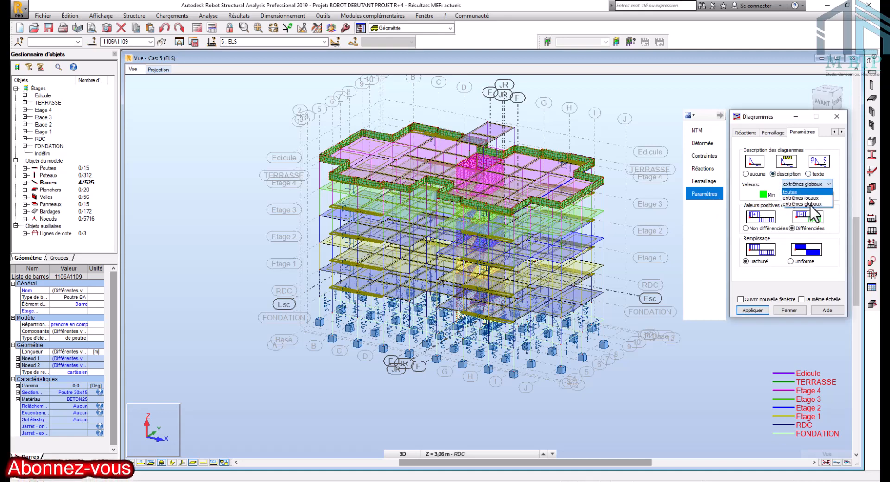
pyautogui.click(807, 204)
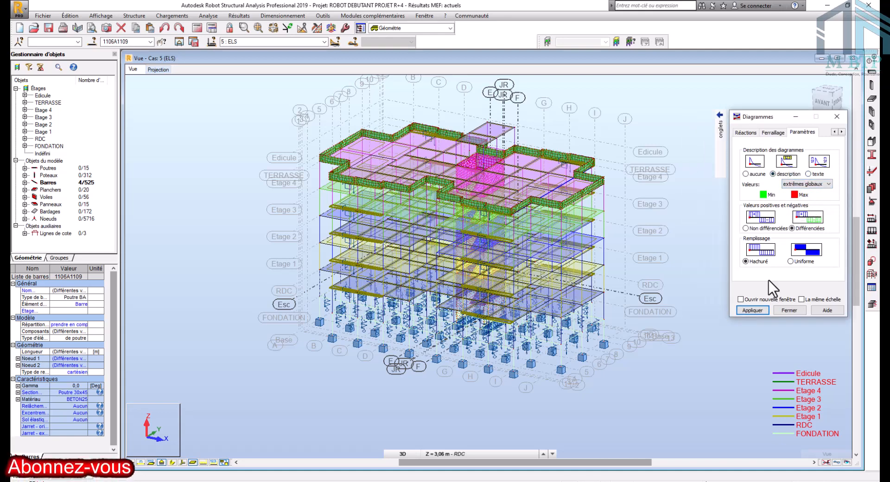
pyautogui.click(755, 310)
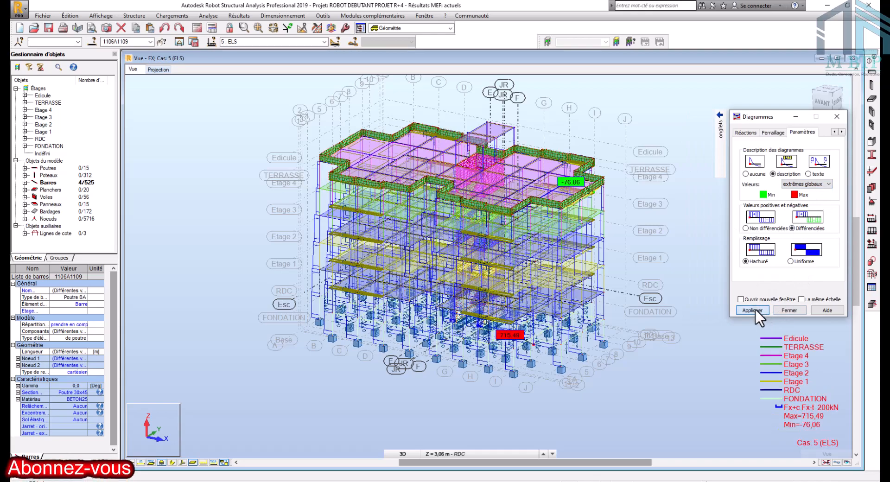
# - Adjust the size of the Force Fx diagrams and normalize their scale
pyautogui.scroll(10, 579, 329)
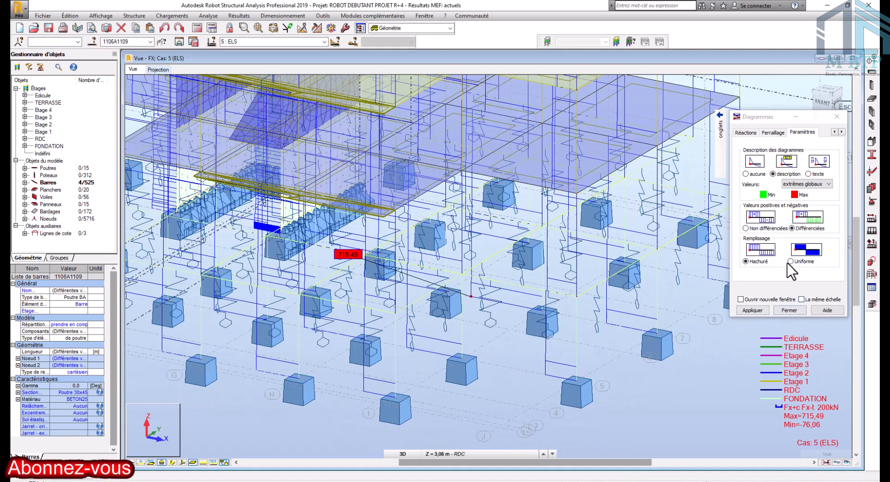
pyautogui.click(708, 134)
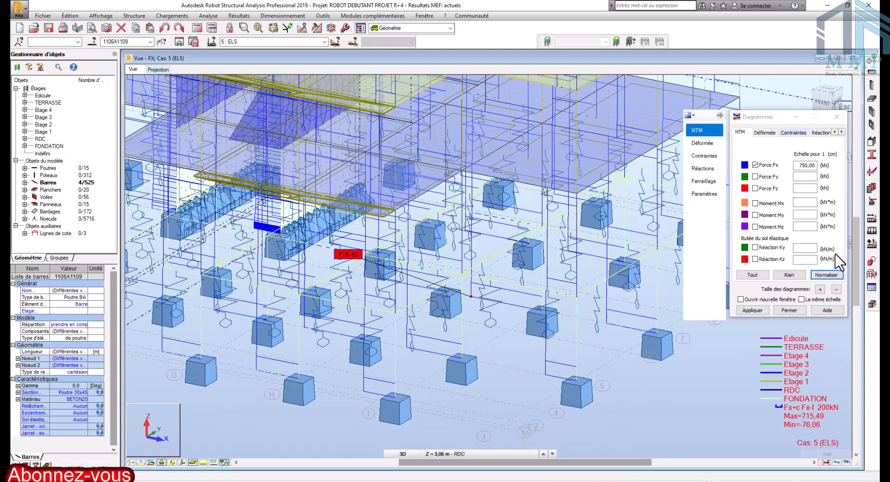
pyautogui.click(835, 288)
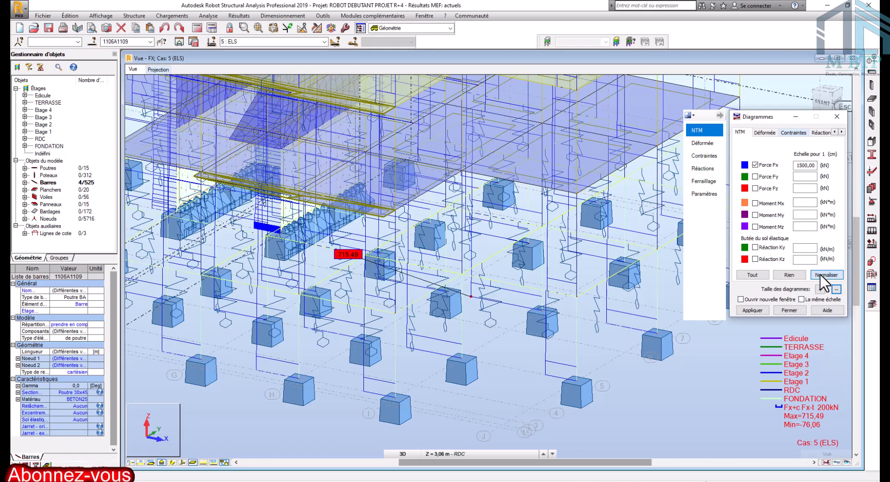
pyautogui.click(820, 276)
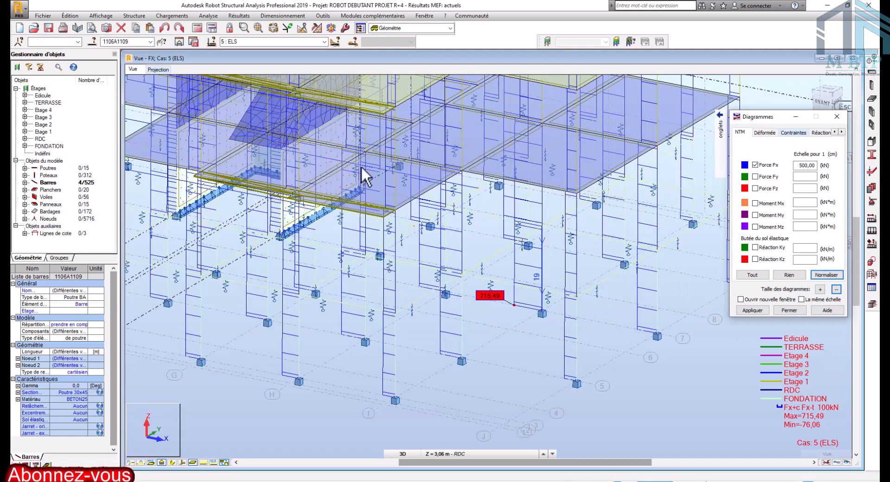
# - Switch the displayed load case to 4: ELU for the Fx diagrams
pyautogui.click(324, 40)
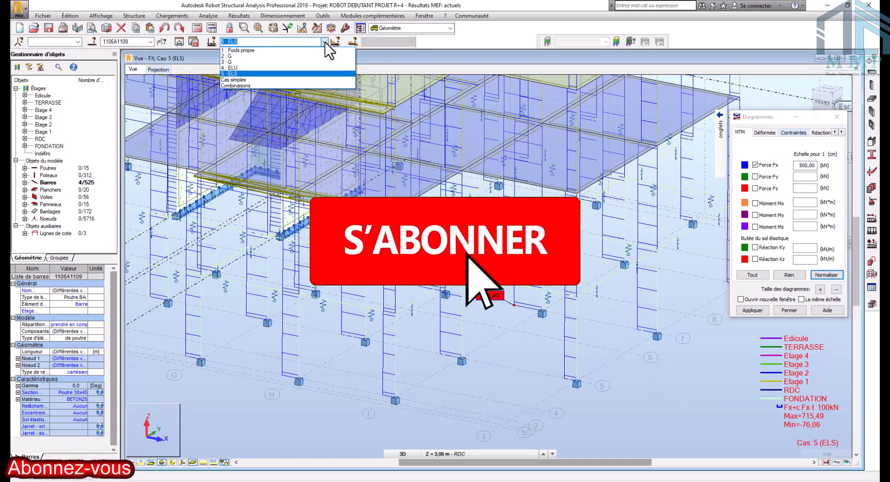
pyautogui.click(287, 66)
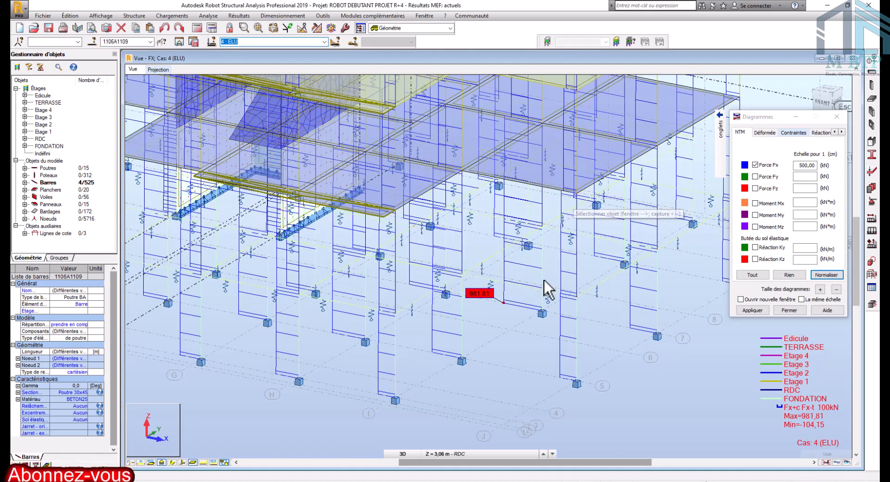
pyautogui.scroll(-2, 543, 278)
pyautogui.moveTo(544, 278); pyautogui.dragTo(519, 291, button='middle')
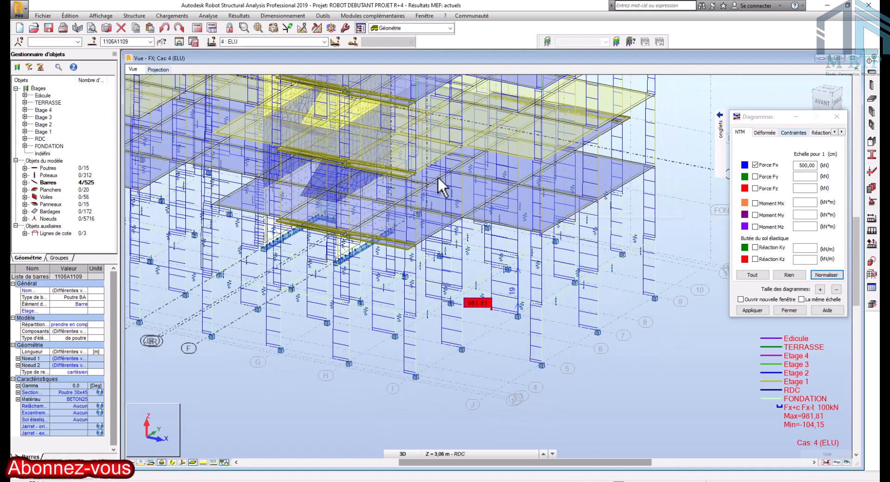
# - Open the bar forces (Efforts) table and show its global extremes for load case 4: ELU
pyautogui.click(240, 16)
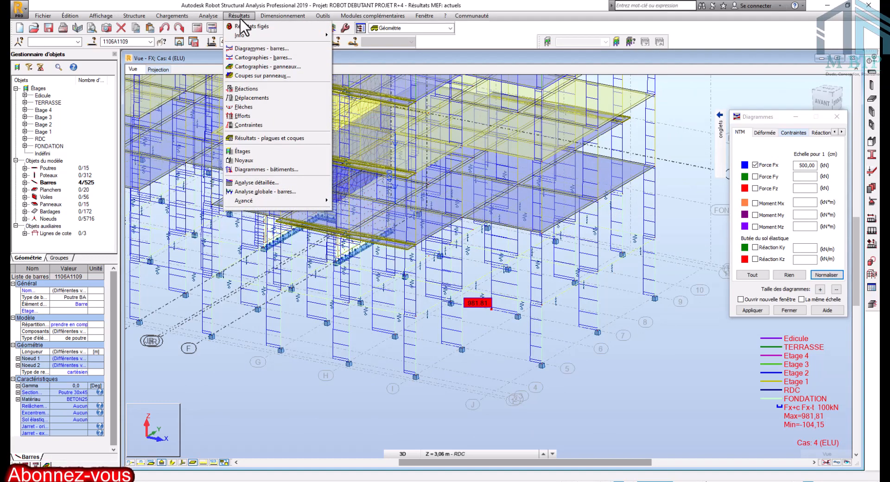
pyautogui.click(264, 115)
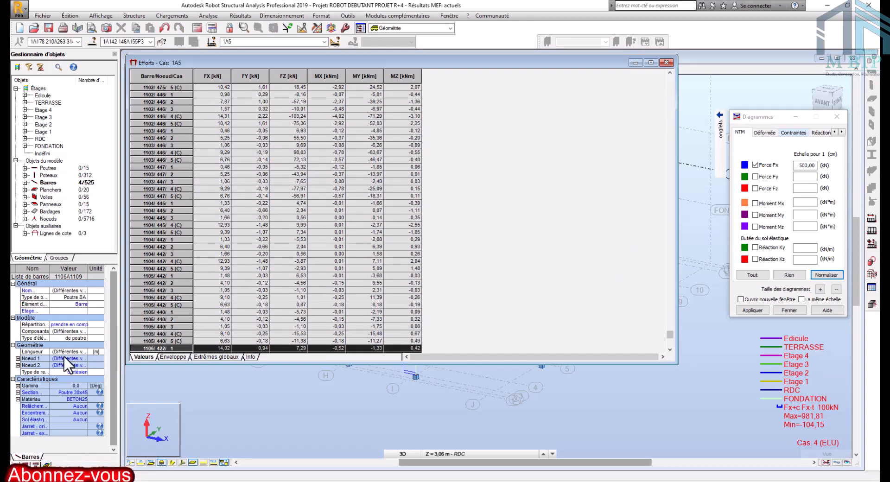
pyautogui.click(46, 355)
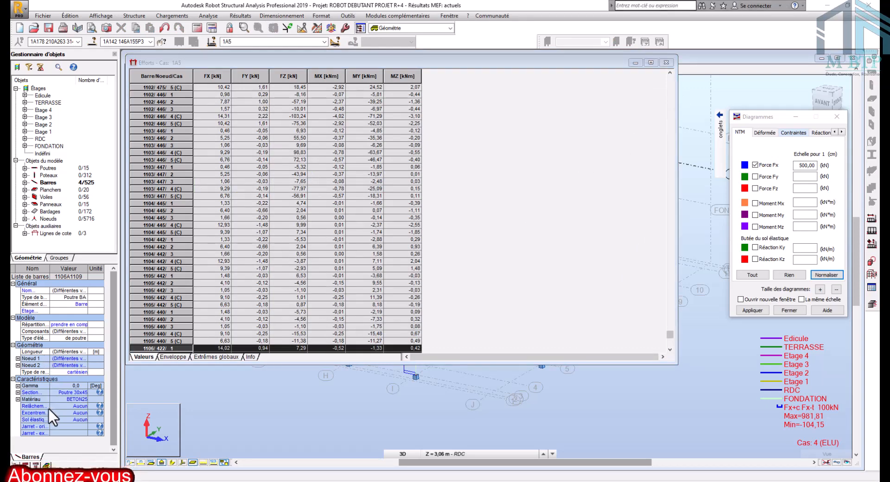
pyautogui.click(211, 357)
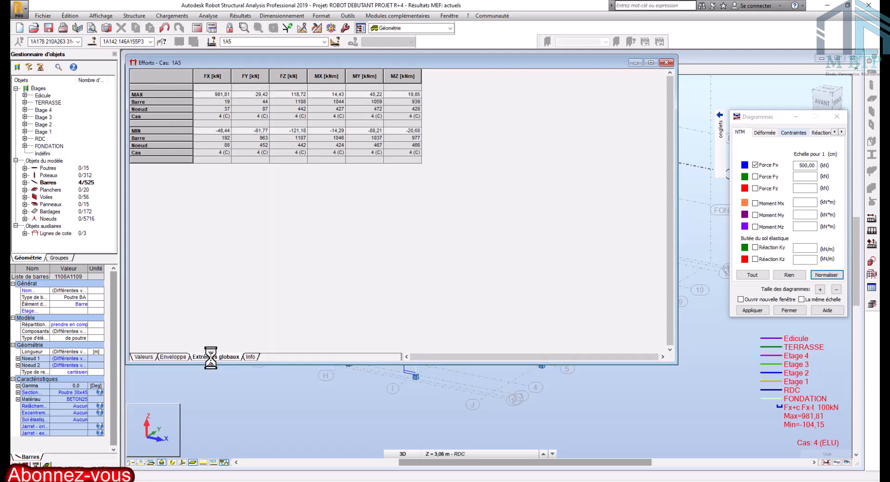
pyautogui.click(324, 41)
pyautogui.click(285, 67)
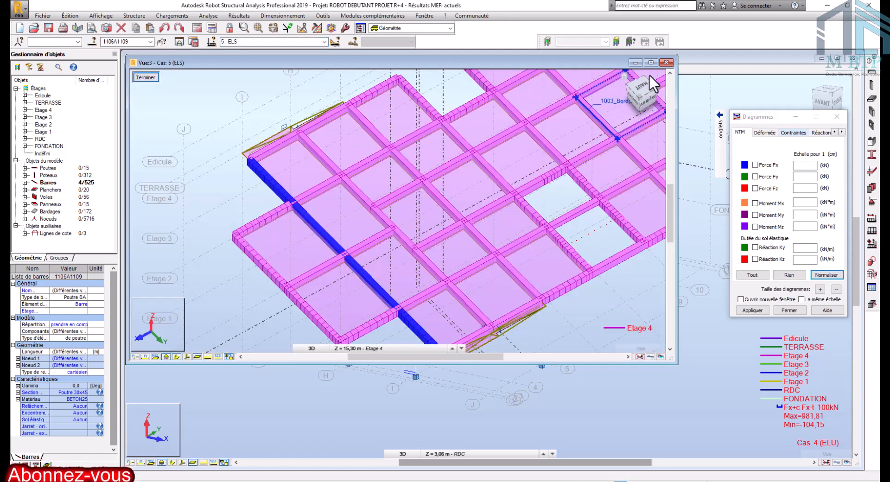
# - Close the separate Etage 4 view and the Efforts table to return to the full building's Fx diagram view
pyautogui.click(668, 63)
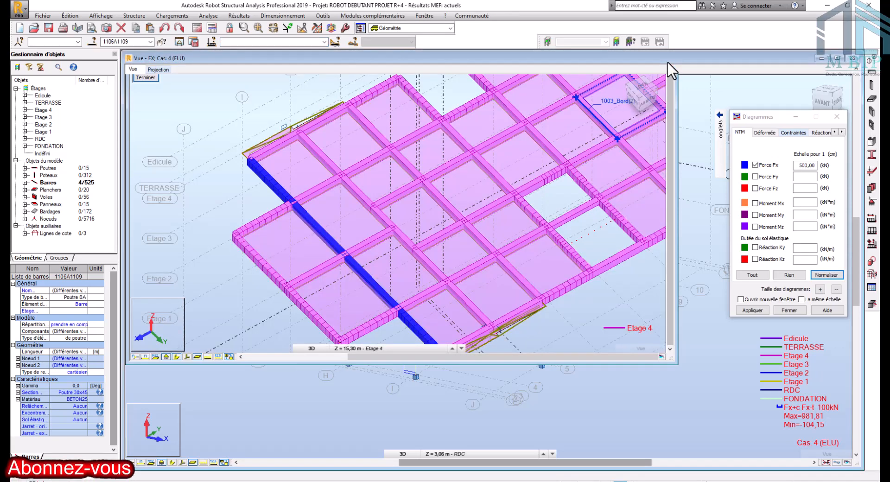
pyautogui.scroll(-1, 509, 207)
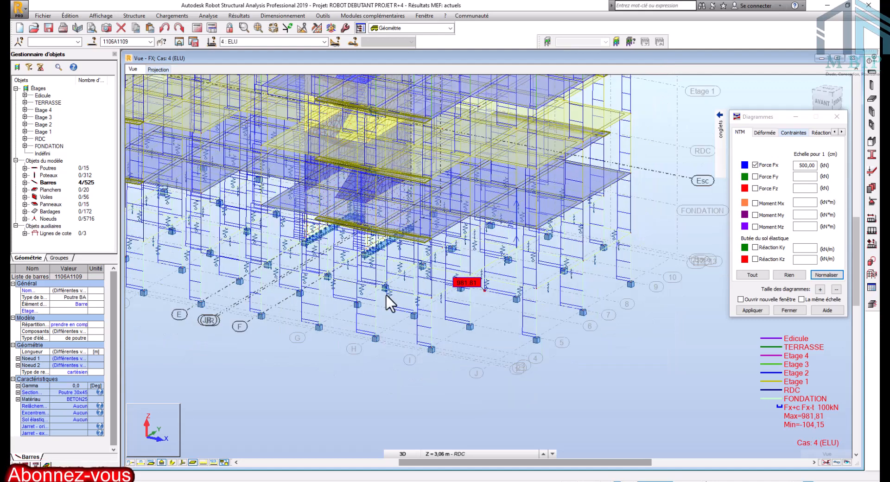
pyautogui.click(706, 481)
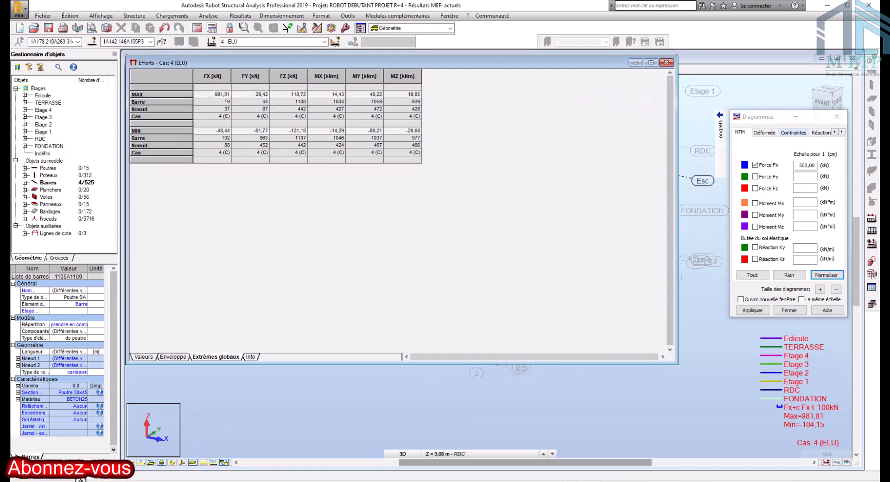
pyautogui.click(666, 62)
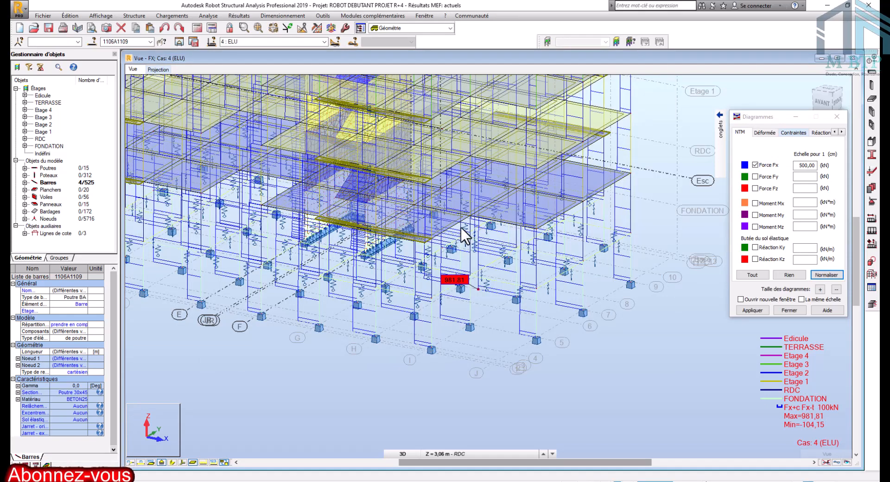
# - Select foundation column 19, the one marked with the maximum Fx value
pyautogui.scroll(-3, 464, 246)
pyautogui.scroll(1, 464, 301)
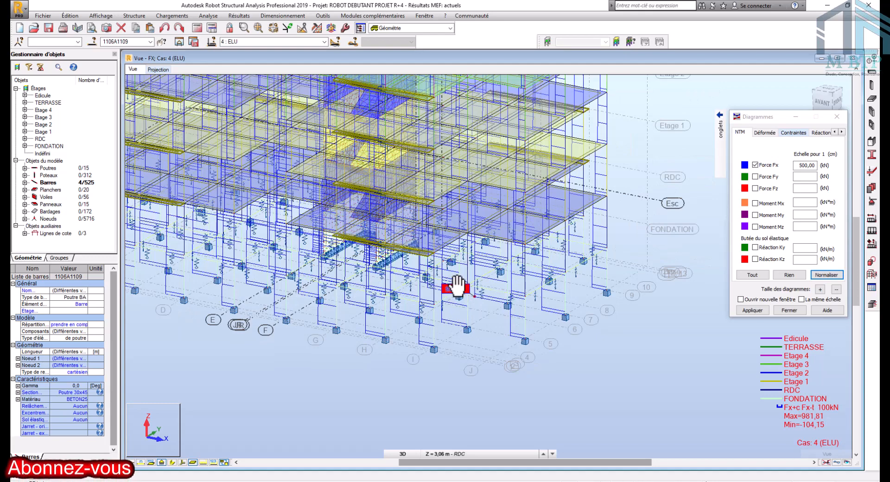
pyautogui.scroll(1, 461, 285)
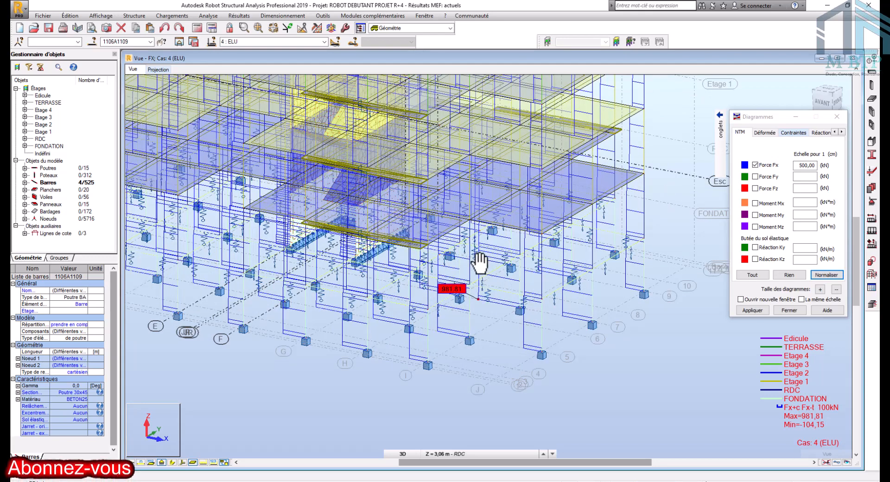
pyautogui.scroll(1, 478, 275)
pyautogui.scroll(1, 504, 314)
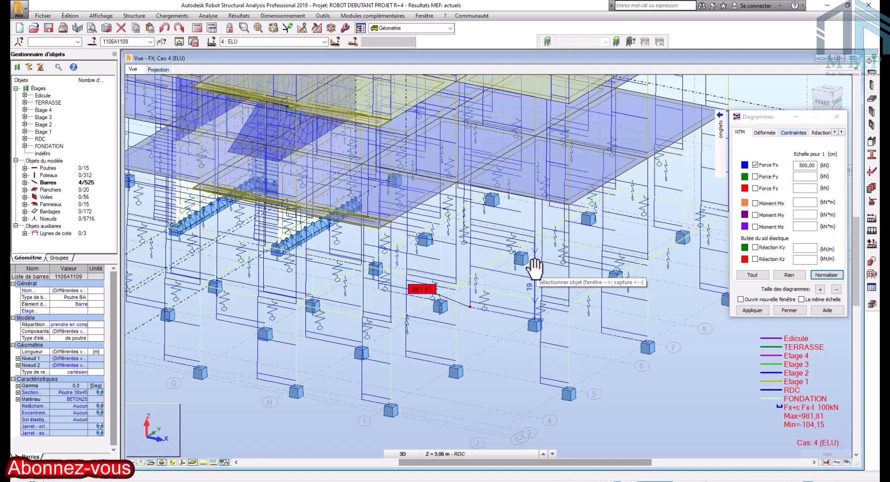
pyautogui.click(534, 260)
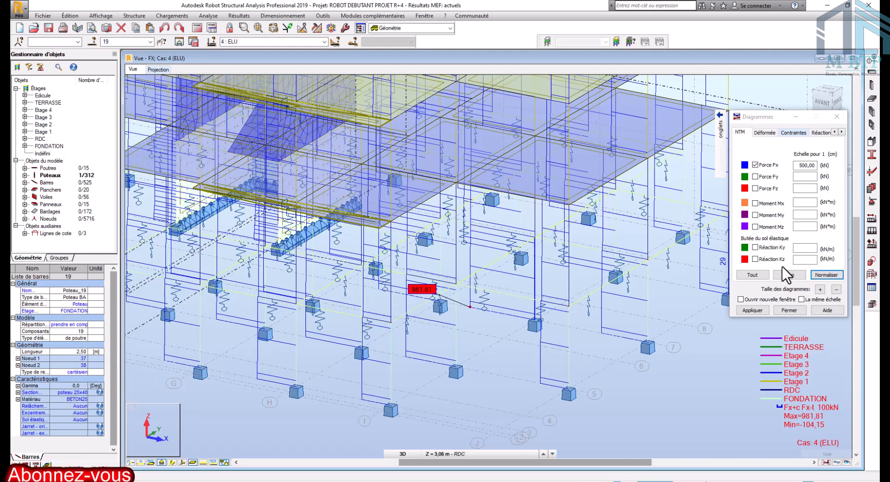
# - Load the selected column into reinforced concrete column design, using the manual combinations ELU and ELS with grouping by storey and geometry
pyautogui.click(871, 305)
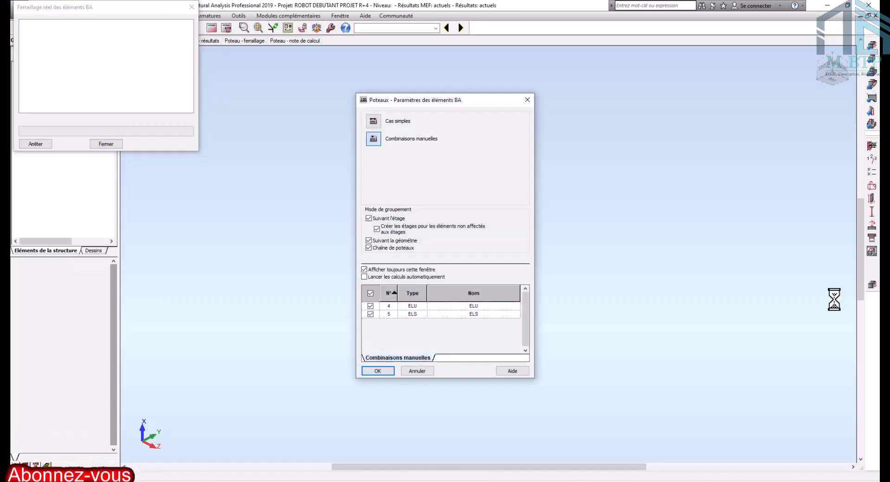
pyautogui.click(381, 372)
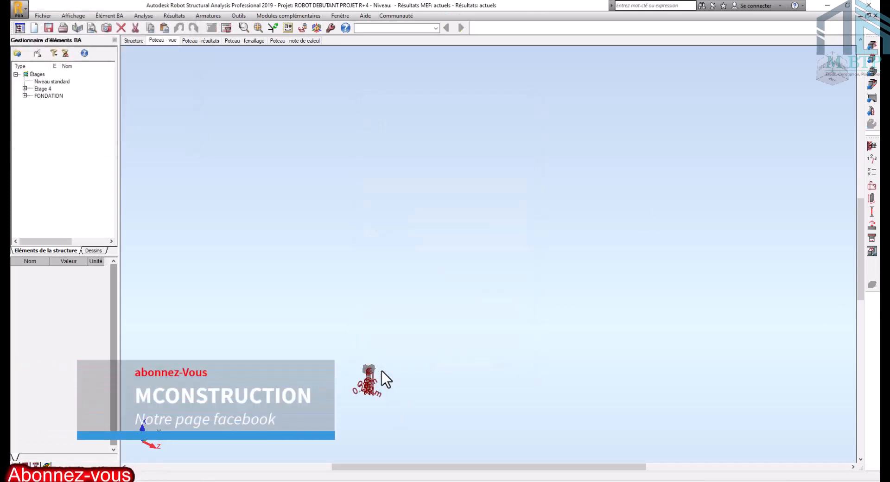
pyautogui.scroll(8, 382, 372)
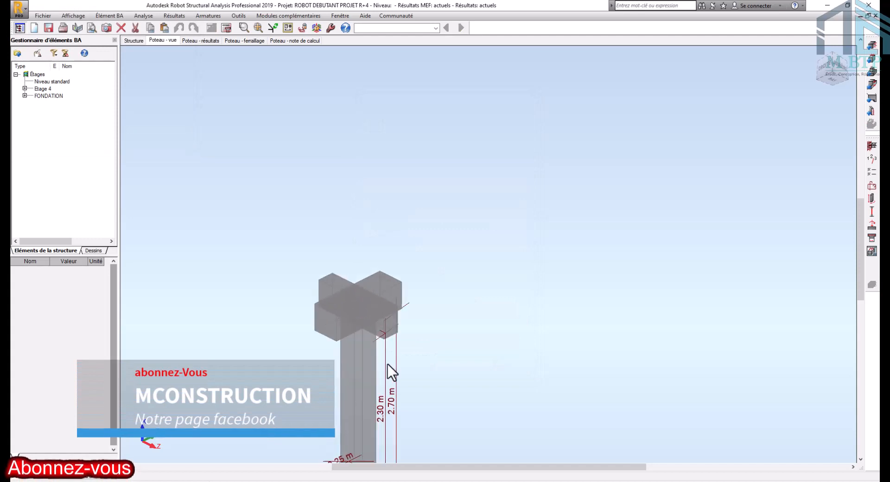
pyautogui.moveTo(387, 364); pyautogui.dragTo(451, 209, button='middle')
pyautogui.scroll(3, 457, 229)
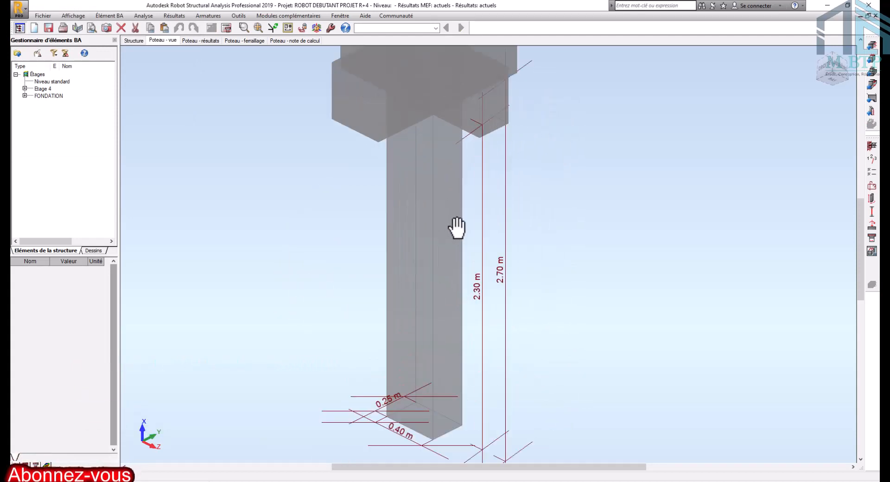
pyautogui.scroll(-3, 455, 227)
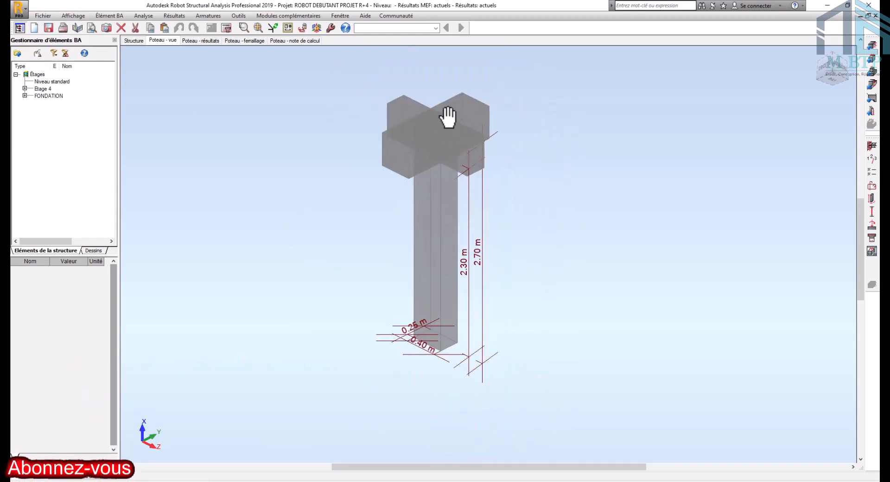
pyautogui.moveTo(409, 257); pyautogui.dragTo(394, 270, button='middle')
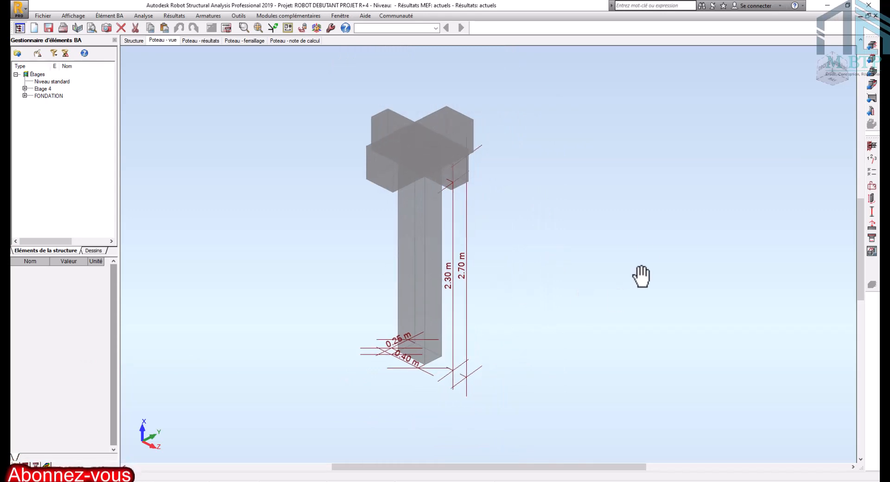
# - Accept the storey parameters and set the concrete's aggregate diameter to 25 mm in the calculation options
pyautogui.click(872, 159)
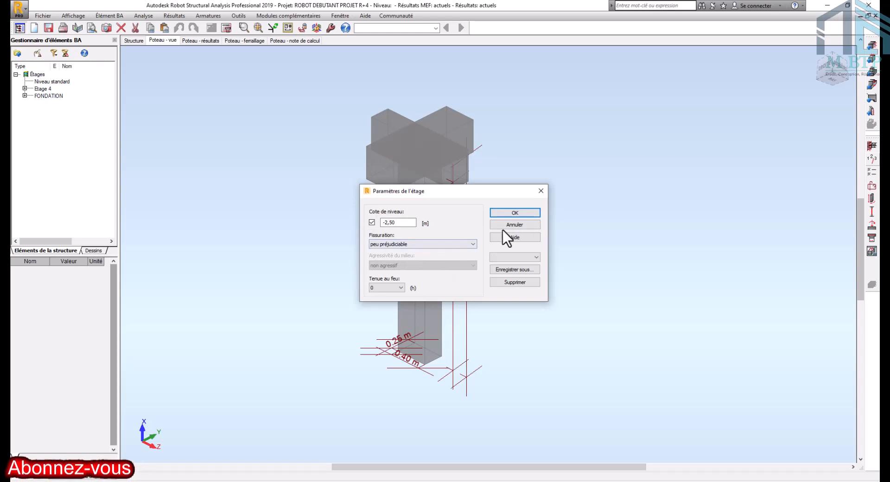
pyautogui.click(518, 213)
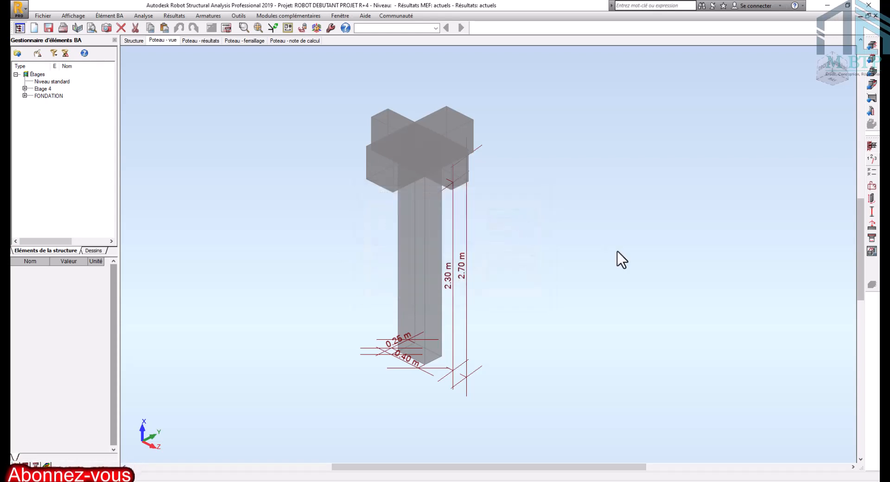
pyautogui.click(872, 173)
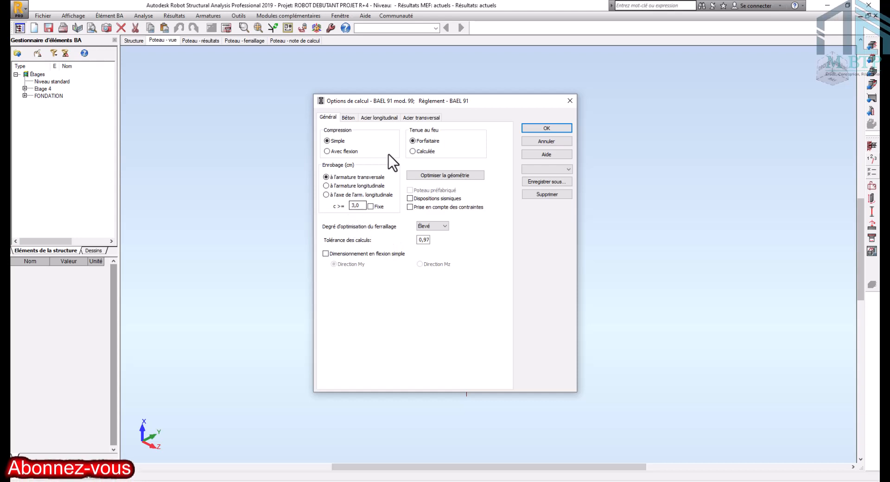
pyautogui.click(350, 117)
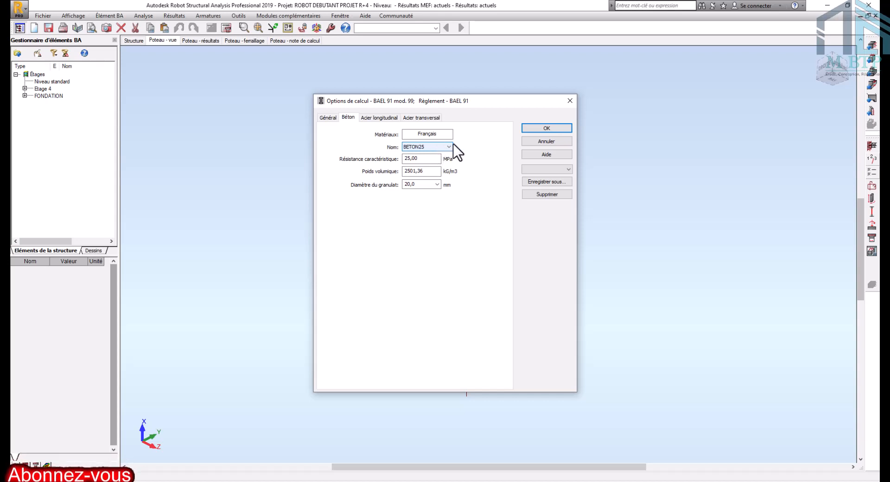
pyautogui.click(437, 184)
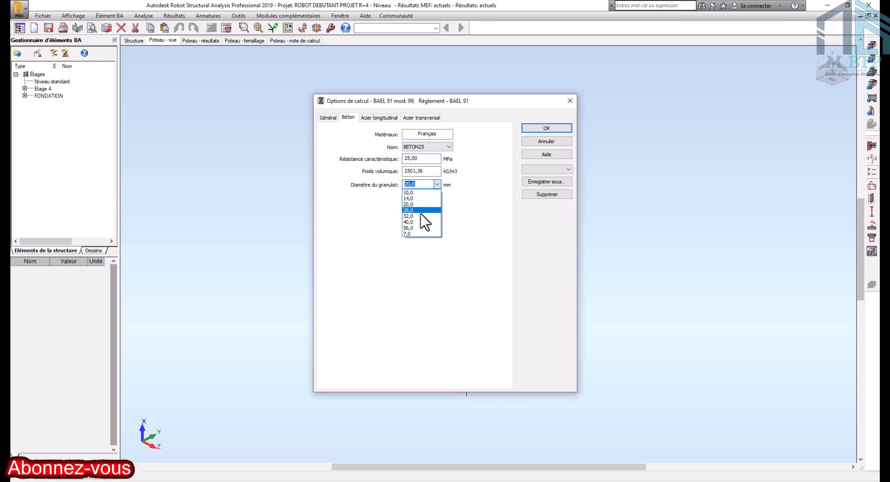
pyautogui.click(422, 181)
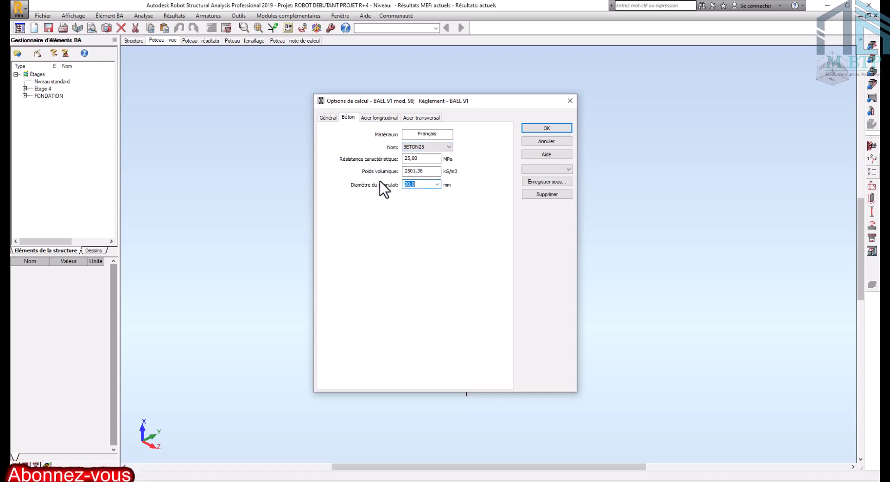
pyautogui.write('25')
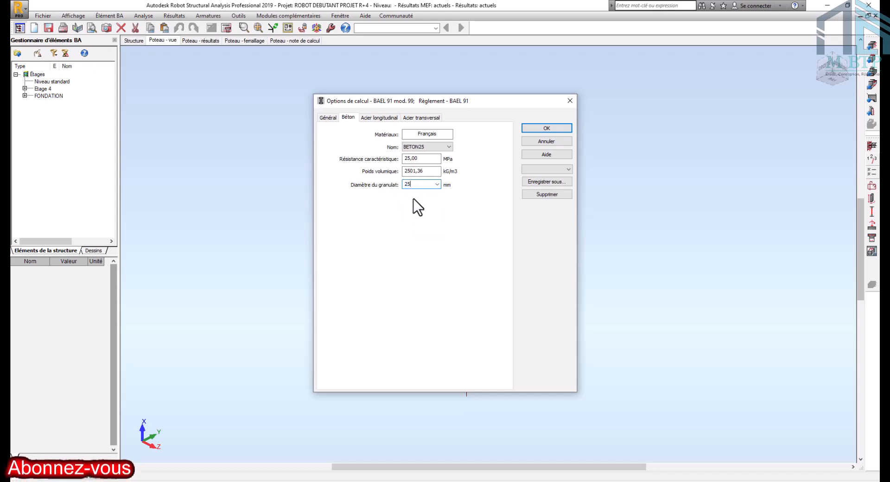
# - Set the longitudinal steel to class HA 400 and allow only the 12, 14, 16 and 20 mm bar diameters
pyautogui.click(378, 116)
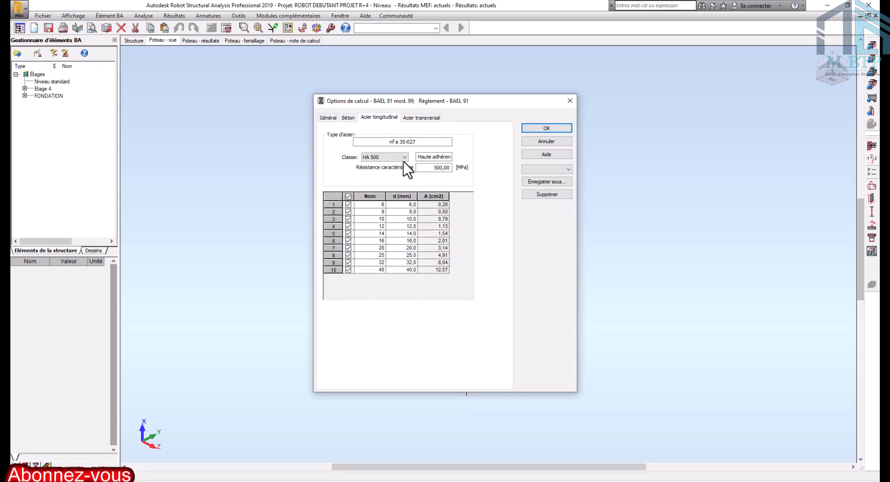
pyautogui.click(396, 157)
pyautogui.click(348, 227)
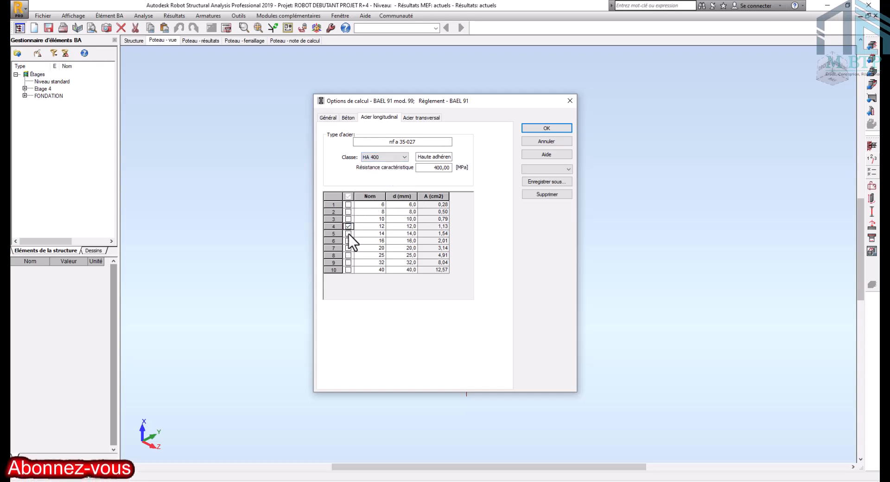
pyautogui.click(348, 249)
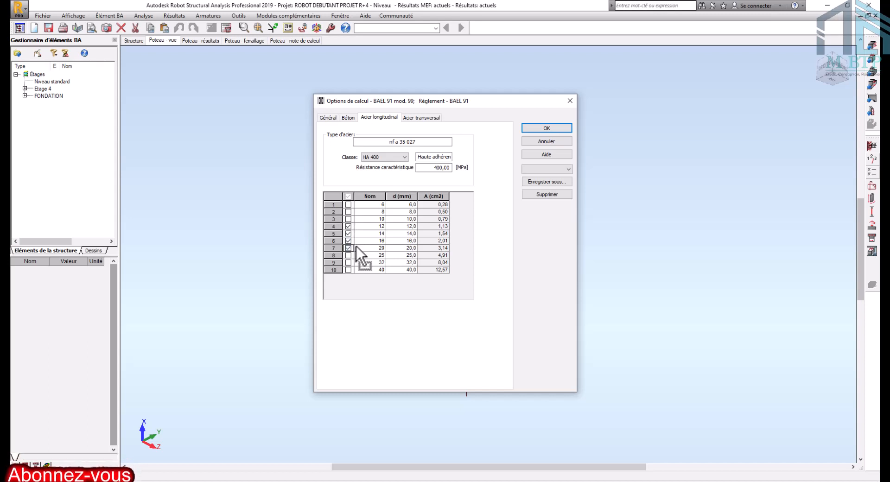
# - Set the transverse steel to class HA 400 with only the 6 and 8 mm bars allowed, and confirm the calculation options
pyautogui.click(417, 117)
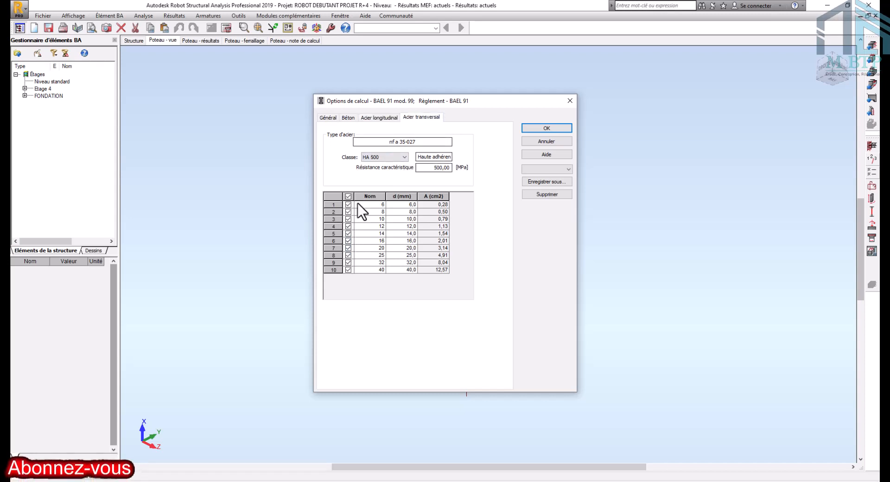
pyautogui.click(348, 196)
pyautogui.click(349, 196)
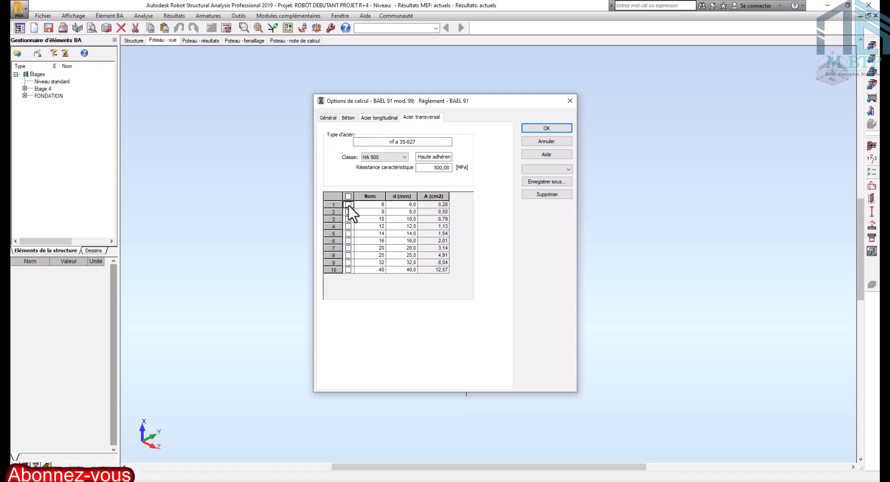
pyautogui.click(349, 212)
pyautogui.click(389, 158)
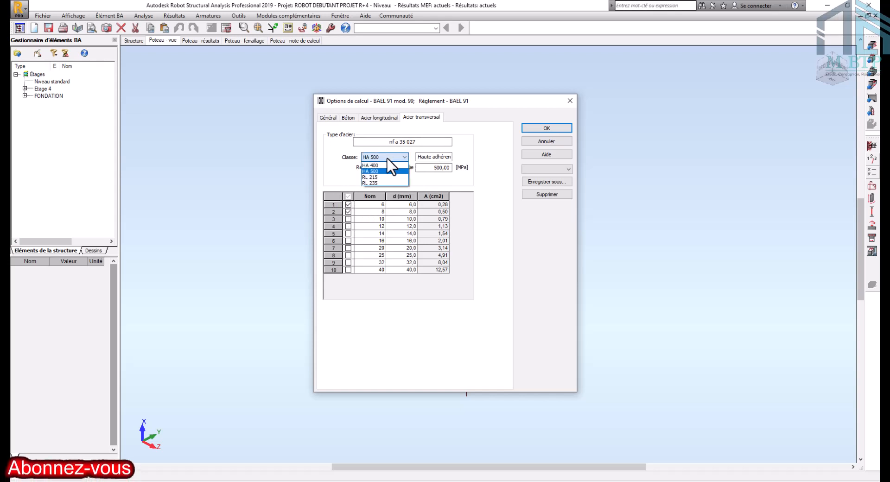
pyautogui.click(380, 166)
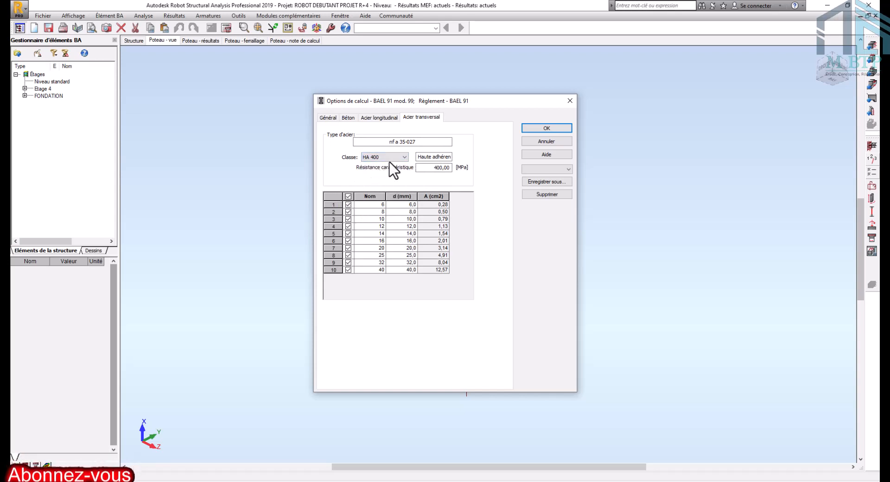
pyautogui.click(349, 196)
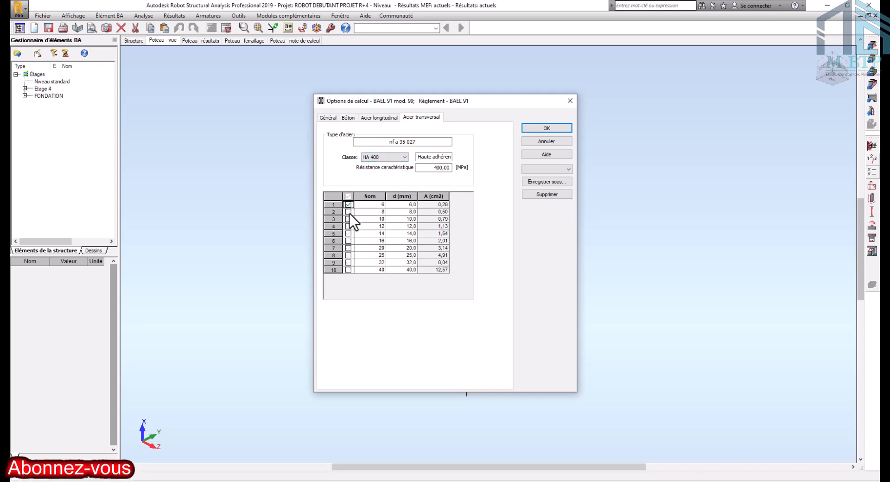
pyautogui.click(536, 130)
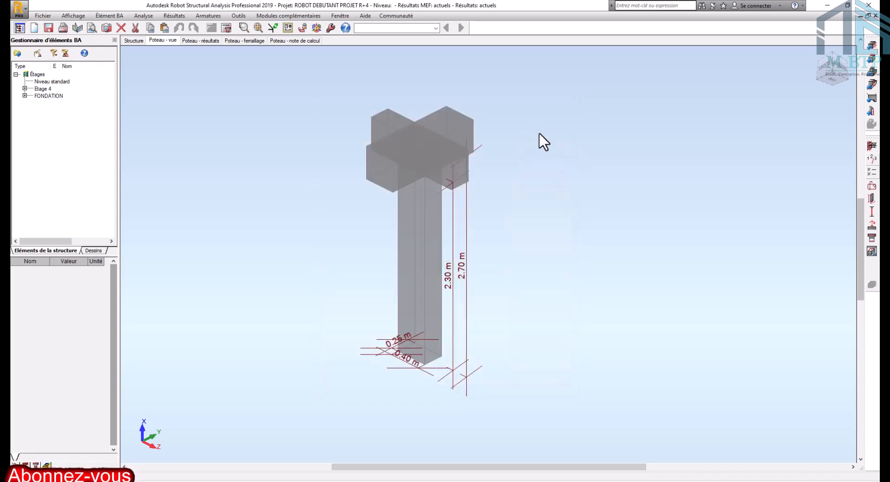
# - In the buckling model, assign the non-sway support scheme with k = 0.70 to both the Y and Z directions
pyautogui.click(873, 212)
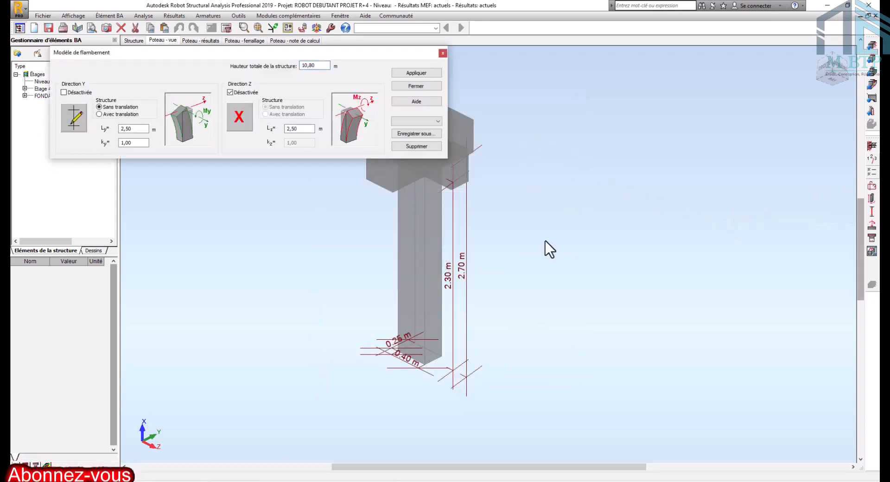
pyautogui.click(80, 117)
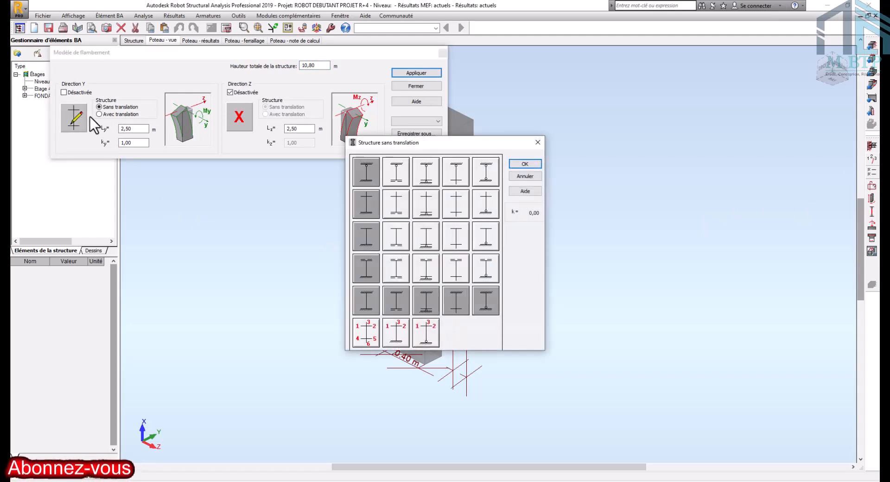
pyautogui.click(365, 172)
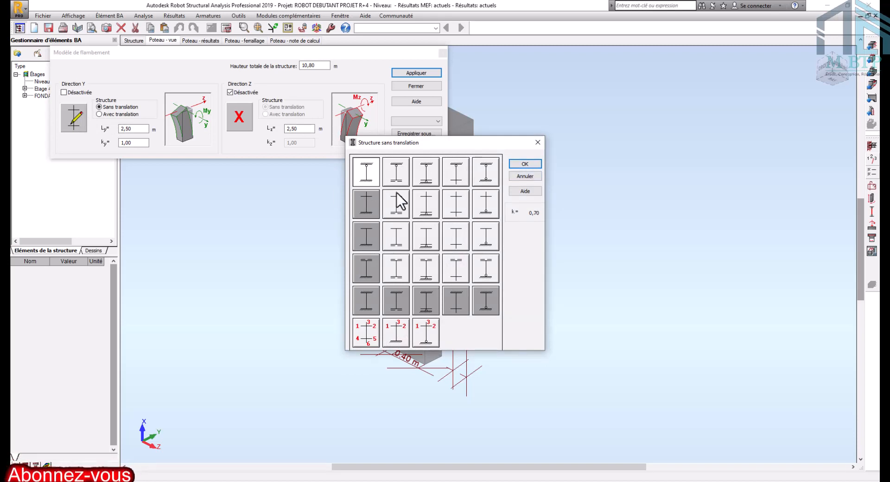
pyautogui.click(526, 164)
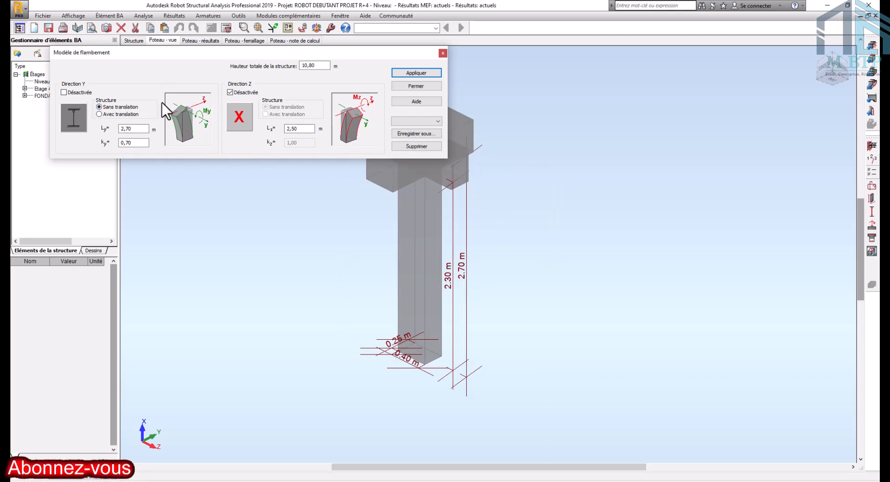
pyautogui.click(240, 117)
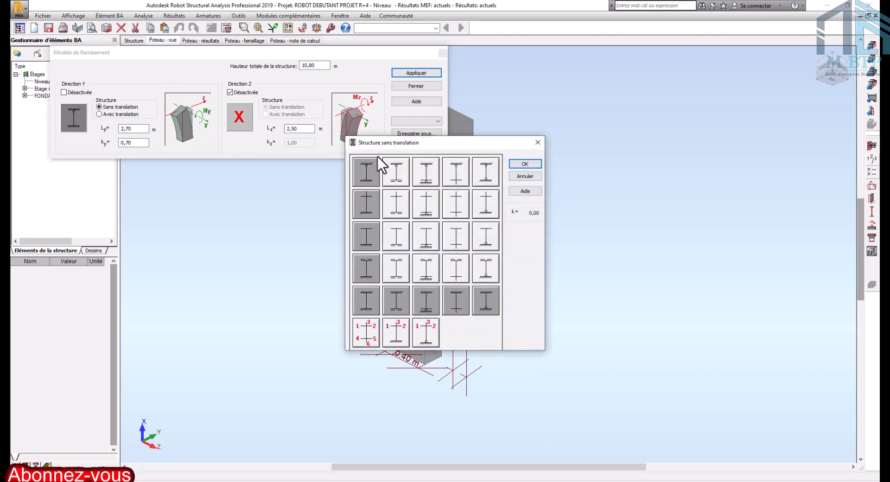
pyautogui.click(366, 171)
pyautogui.click(525, 164)
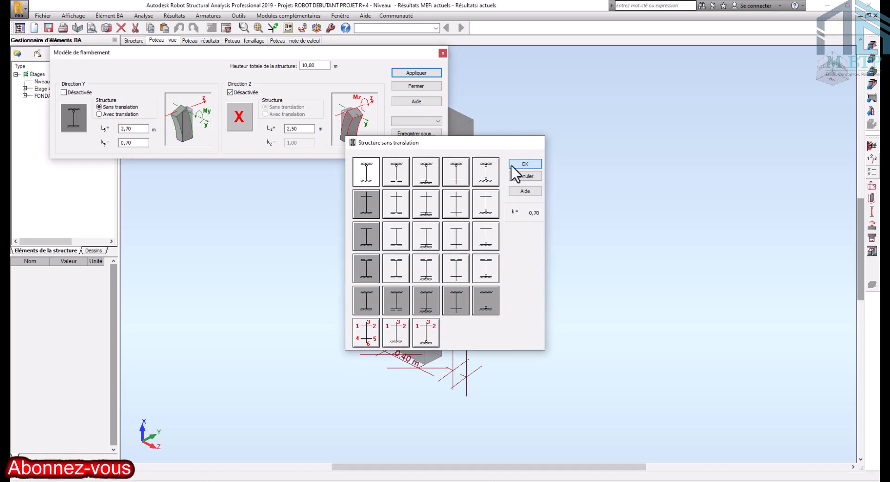
# - Set the total structure height to 16.56 m, then apply and close the buckling model
pyautogui.moveTo(323, 69); pyautogui.dragTo(268, 66)
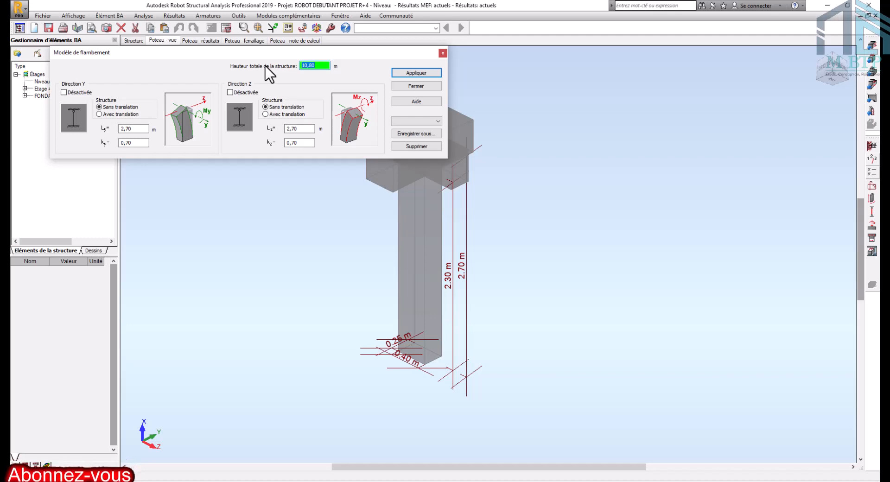
pyautogui.write('16')
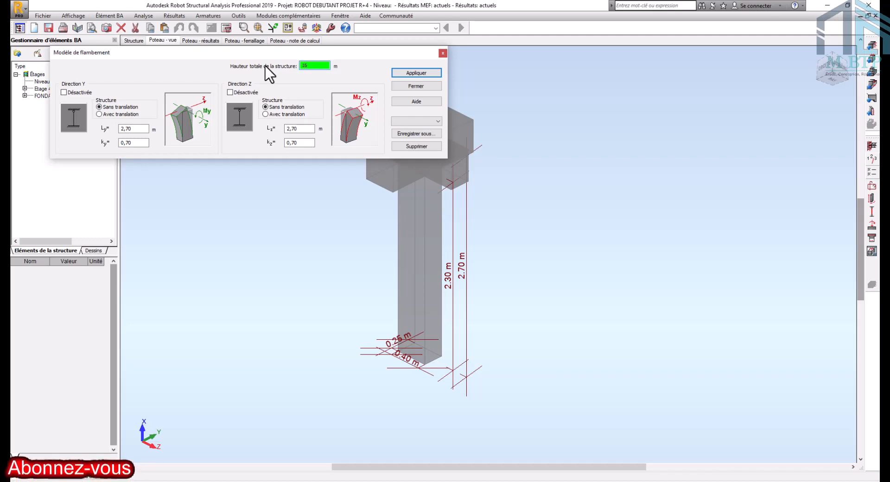
pyautogui.write(',56')
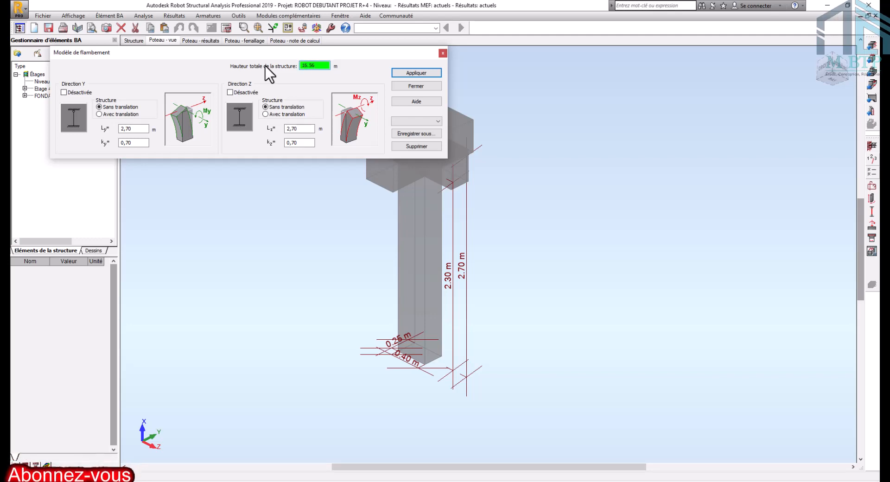
pyautogui.click(418, 74)
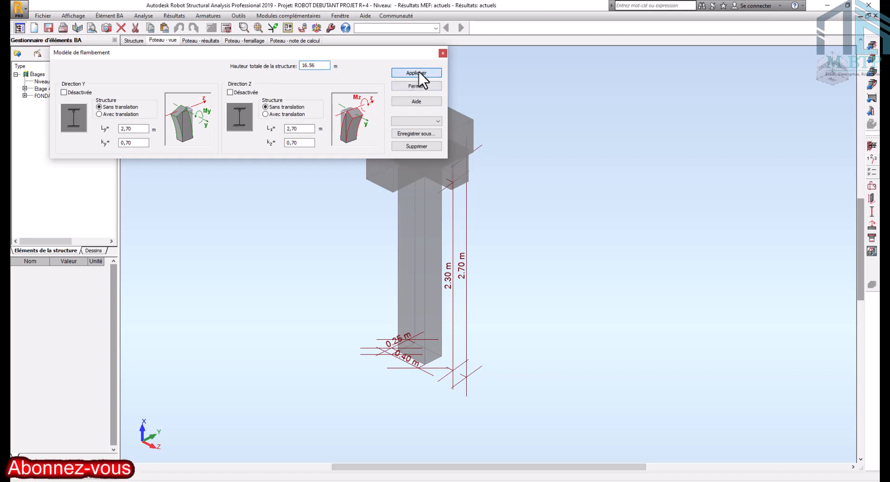
pyautogui.click(443, 52)
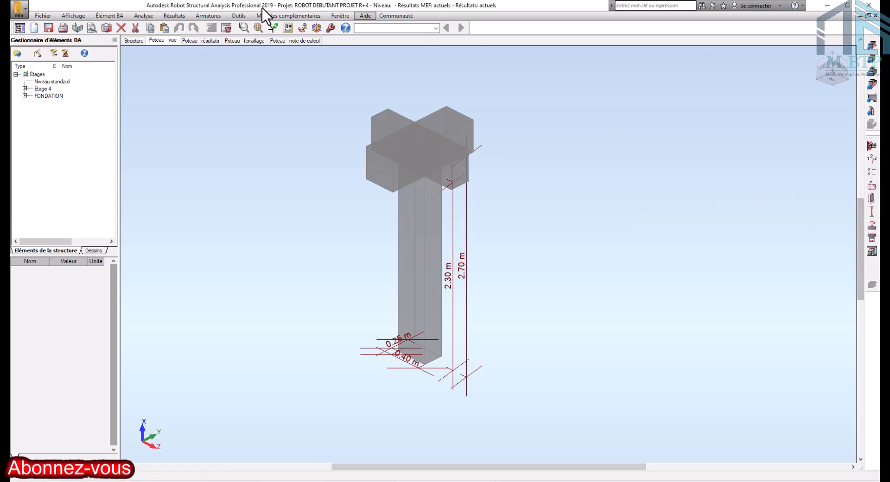
# - Calculate the column's reinforcement, view its execution drawing and return to the column view
pyautogui.click(226, 28)
pyautogui.click(484, 292)
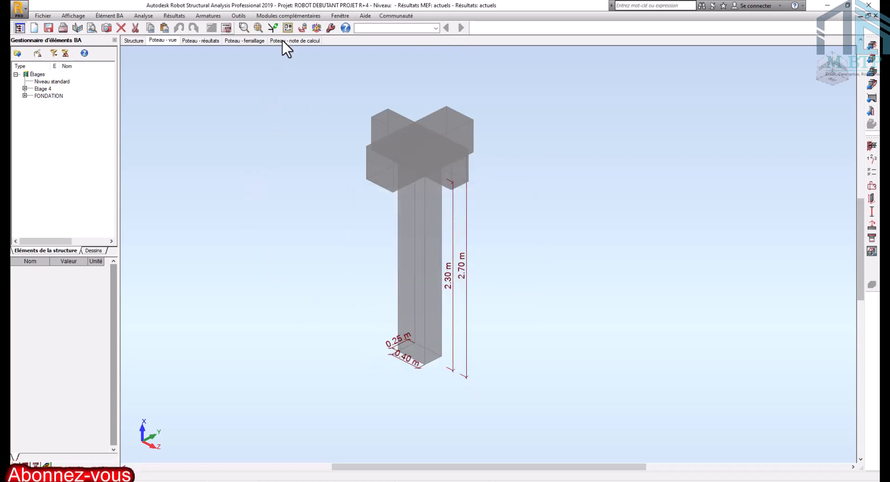
pyautogui.click(871, 251)
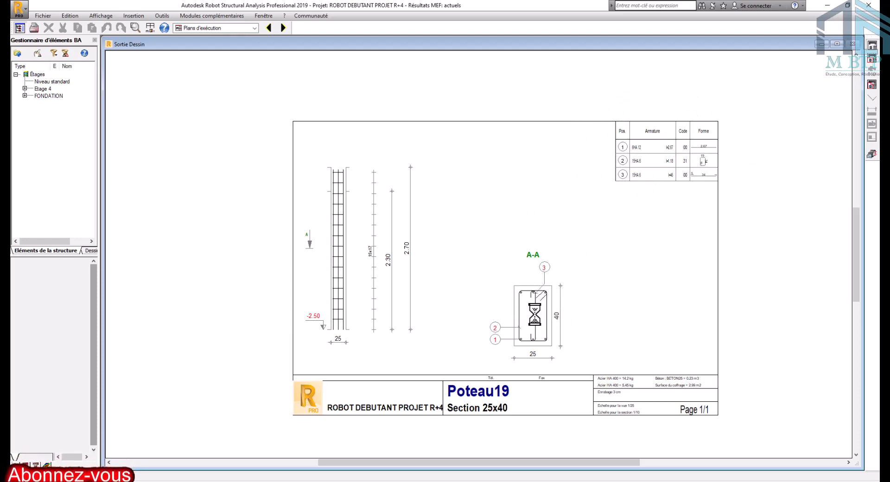
pyautogui.scroll(1, 342, 218)
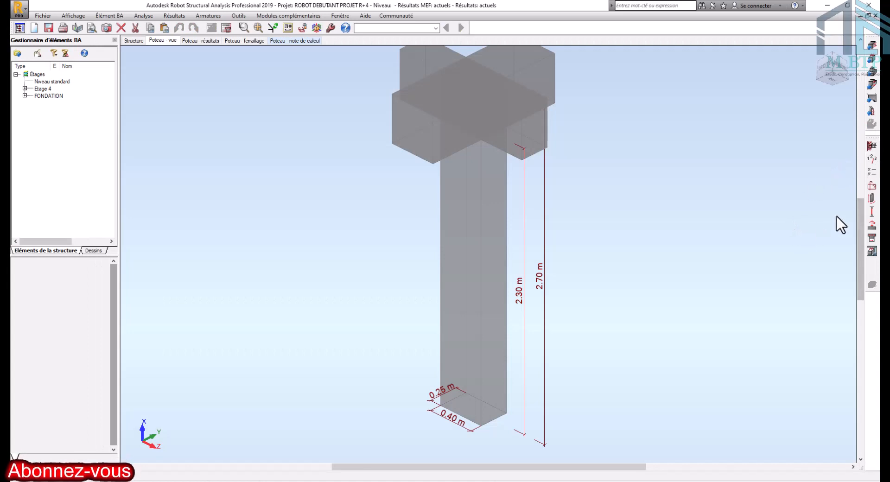
# - In the reinforcement layout settings, limit the corner bars to a maximum of 1 bar per bundle
pyautogui.click(872, 186)
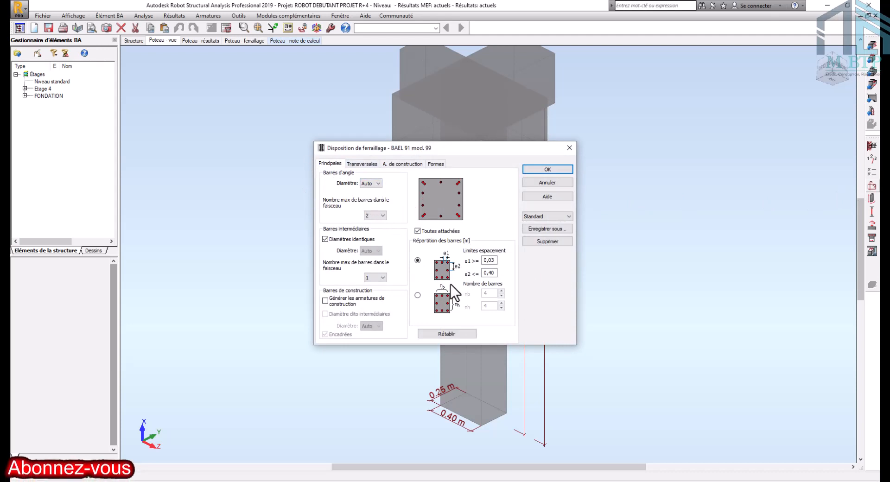
pyautogui.click(363, 164)
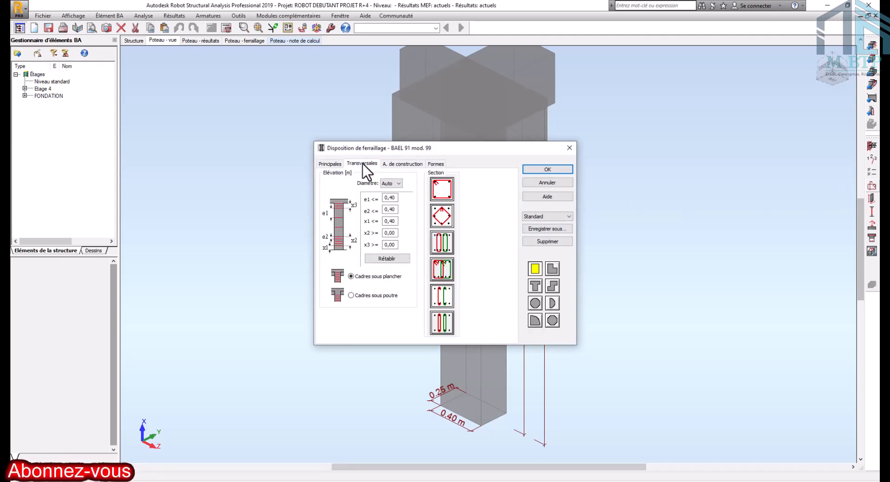
pyautogui.click(339, 163)
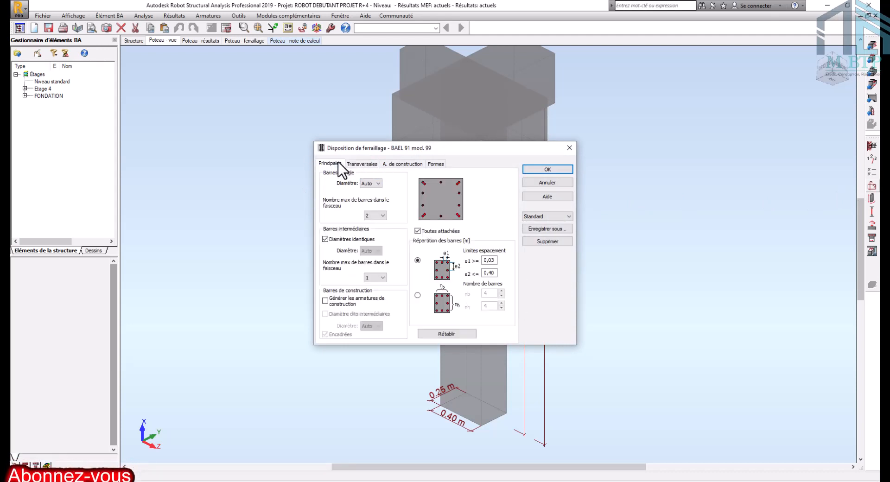
pyautogui.click(377, 214)
pyautogui.click(377, 224)
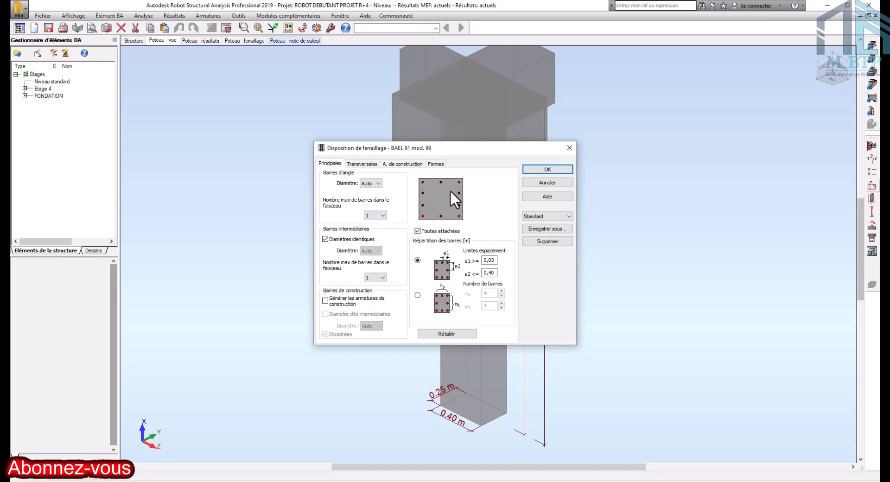
# - Set the starter bars' minimum length l to 1 m and confirm the reinforcement layout settings
pyautogui.click(362, 164)
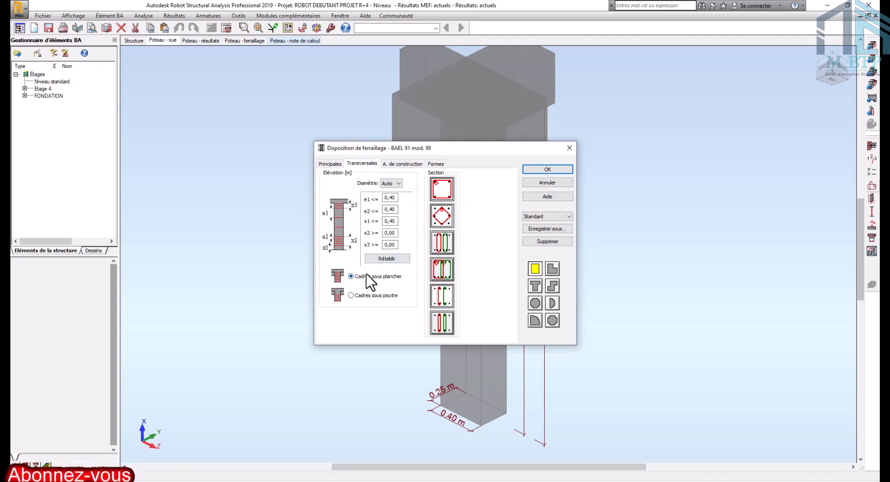
pyautogui.click(396, 163)
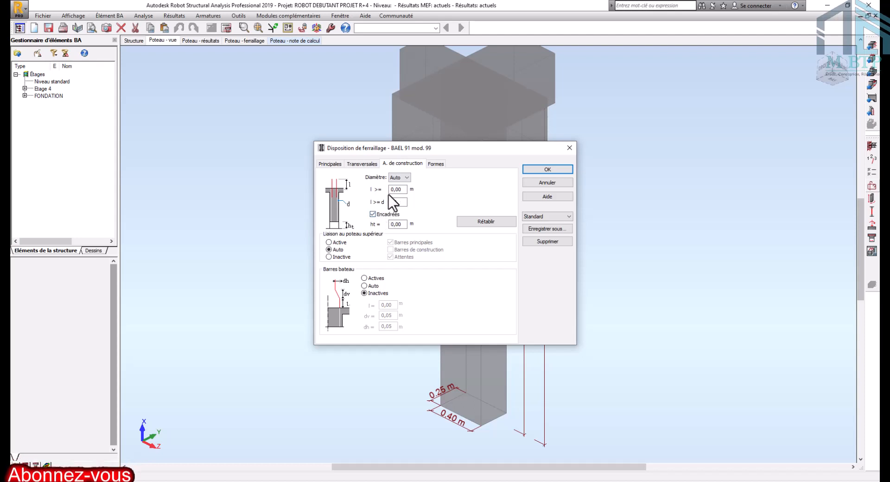
pyautogui.moveTo(408, 190); pyautogui.dragTo(373, 189)
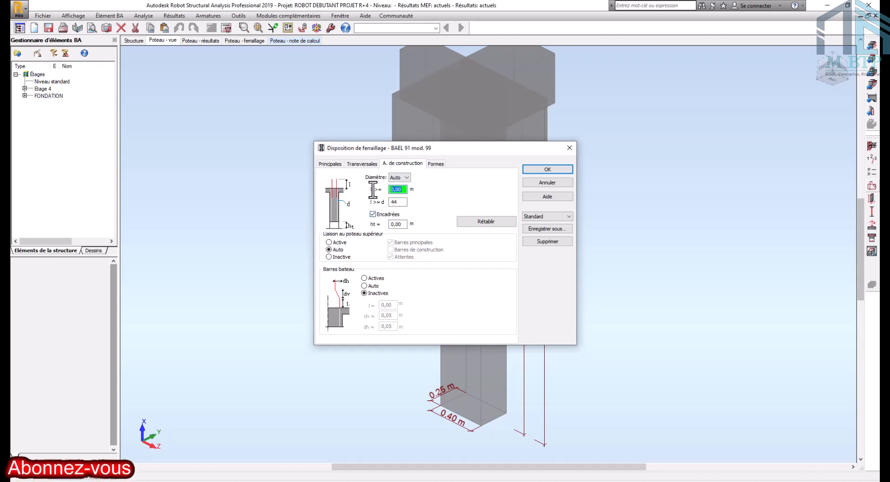
pyautogui.write('1')
pyautogui.click(554, 171)
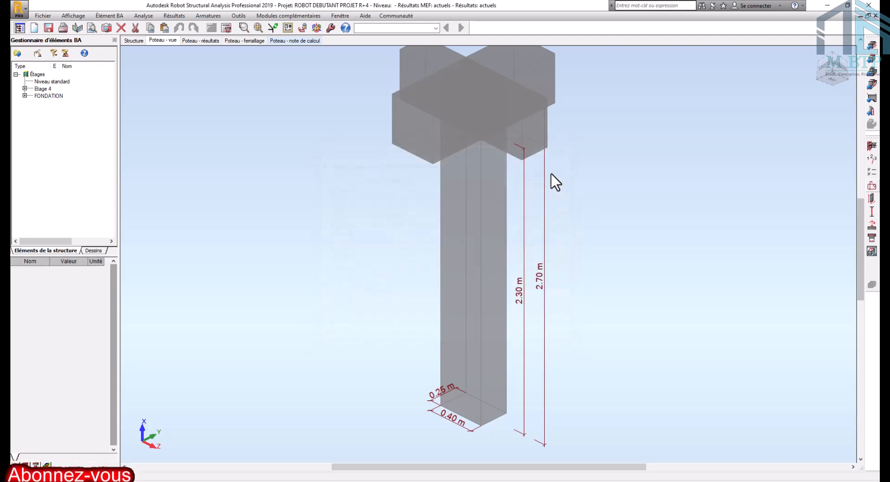
# - Recalculate the column's reinforcement and inspect the reinforcement cage in cross-section and in 3D
pyautogui.click(226, 27)
pyautogui.click(471, 288)
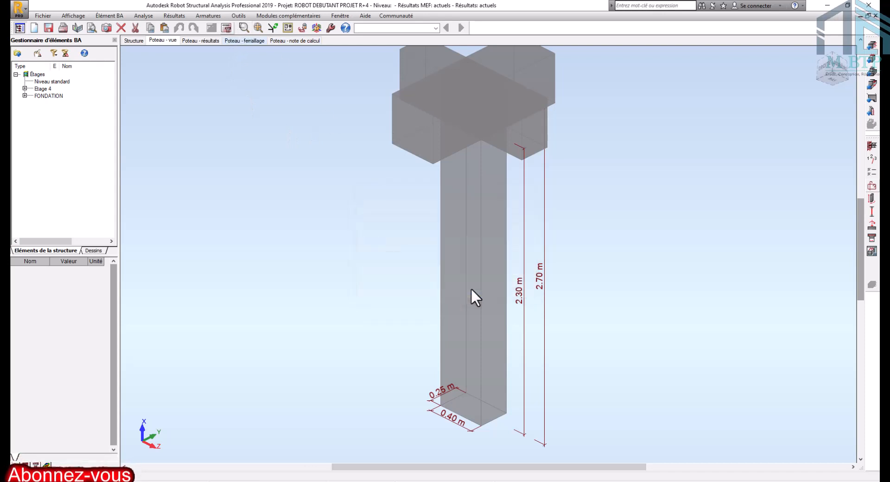
pyautogui.click(246, 41)
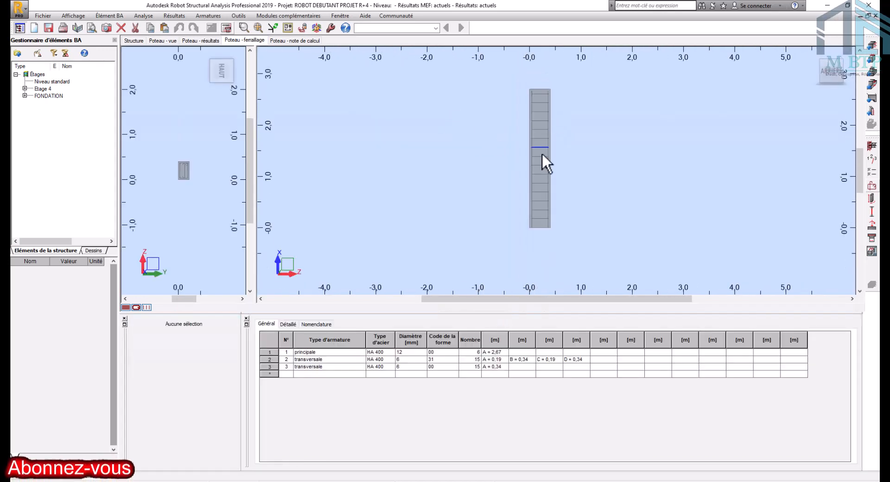
pyautogui.scroll(1, 542, 153)
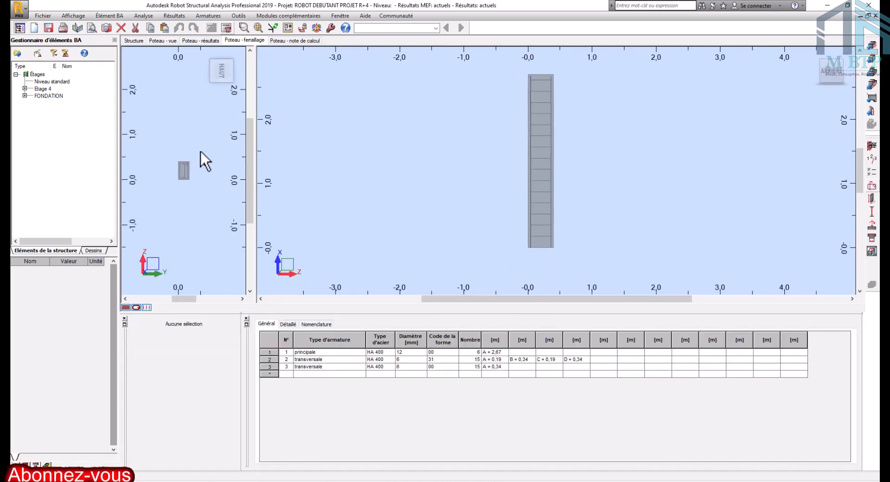
pyautogui.scroll(5, 179, 169)
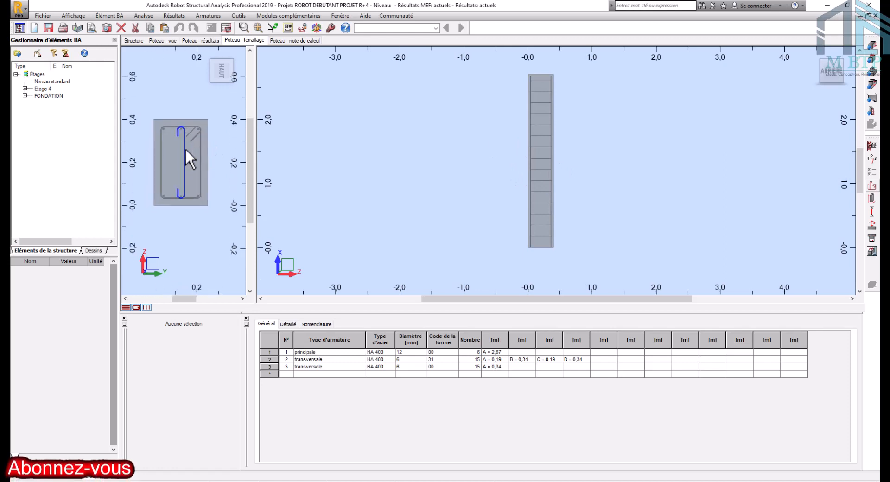
pyautogui.scroll(1, 499, 172)
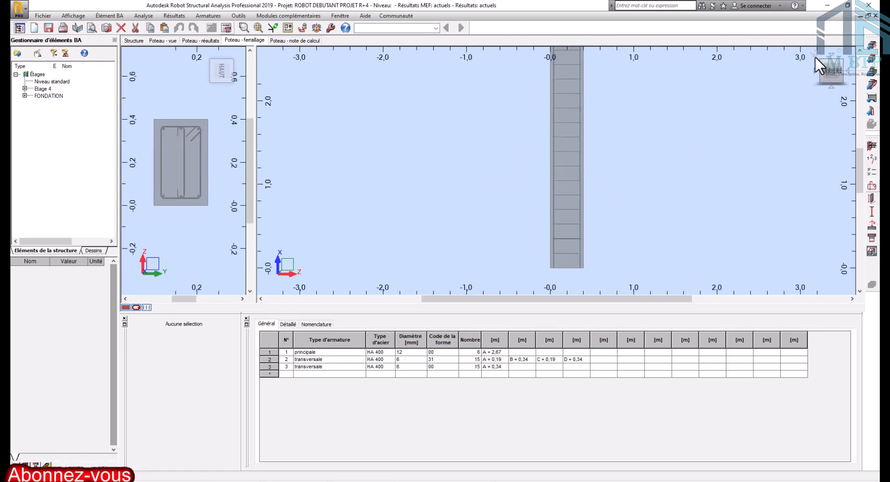
pyautogui.click(814, 56)
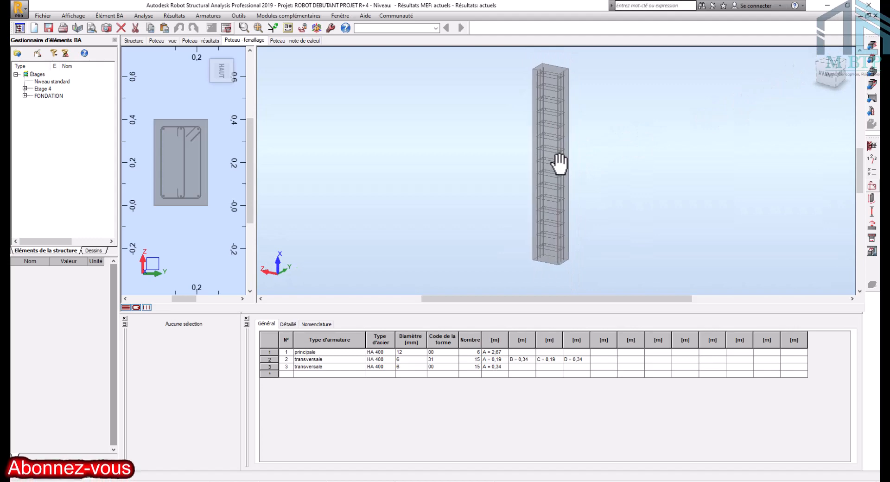
pyautogui.keyDown('shift'); pyautogui.moveTo(560, 163); pyautogui.dragTo(571, 173, button='middle'); pyautogui.keyUp('shift')
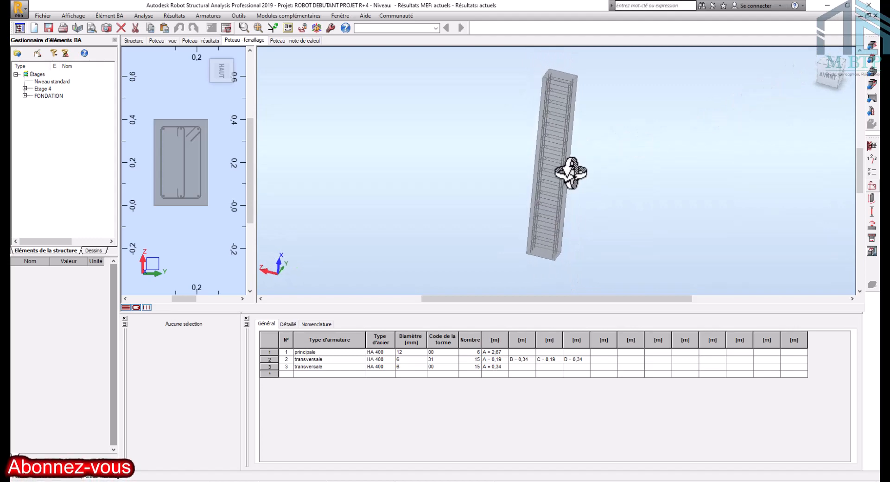
# - Generate the column's execution drawing and examine its elevation, section A-A and bar schedule
pyautogui.click(872, 251)
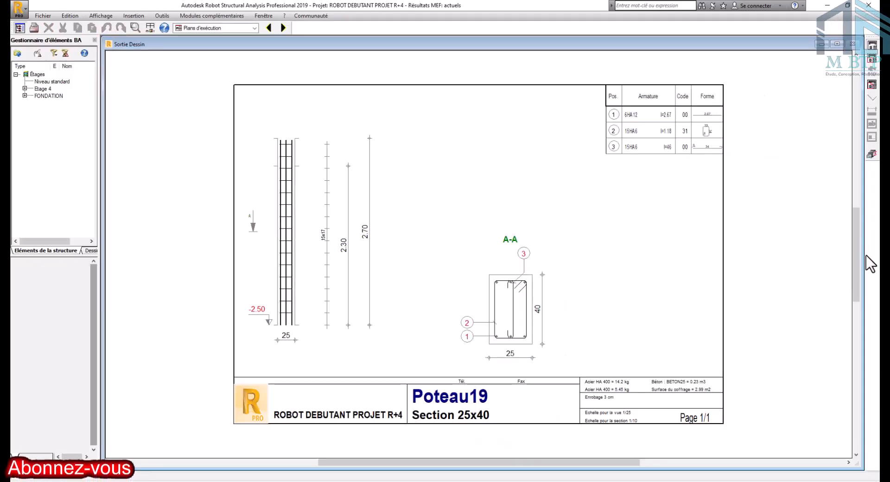
pyautogui.scroll(3, 311, 211)
pyautogui.scroll(-1, 311, 211)
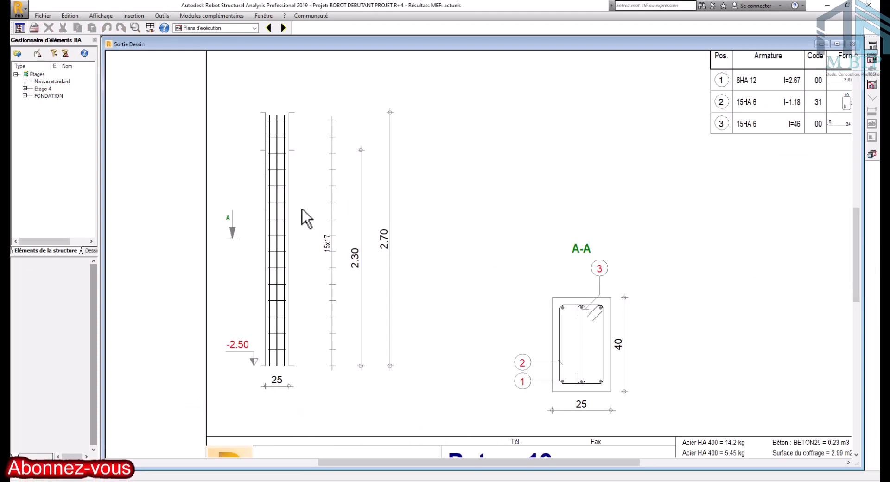
pyautogui.scroll(-2, 290, 177)
pyautogui.scroll(-1, 374, 191)
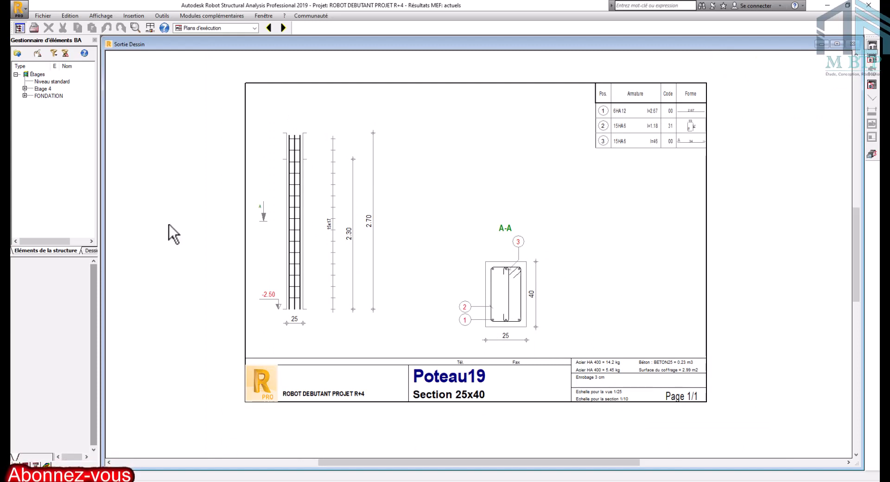
# - Print the whole execution drawing with Microsoft Print to PDF and save it as POTEAU in the R+4 folder
pyautogui.click(33, 29)
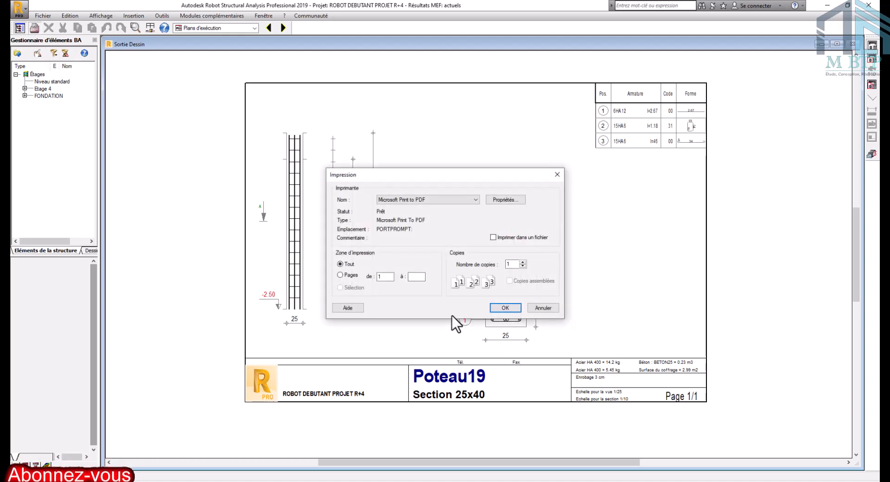
pyautogui.click(508, 308)
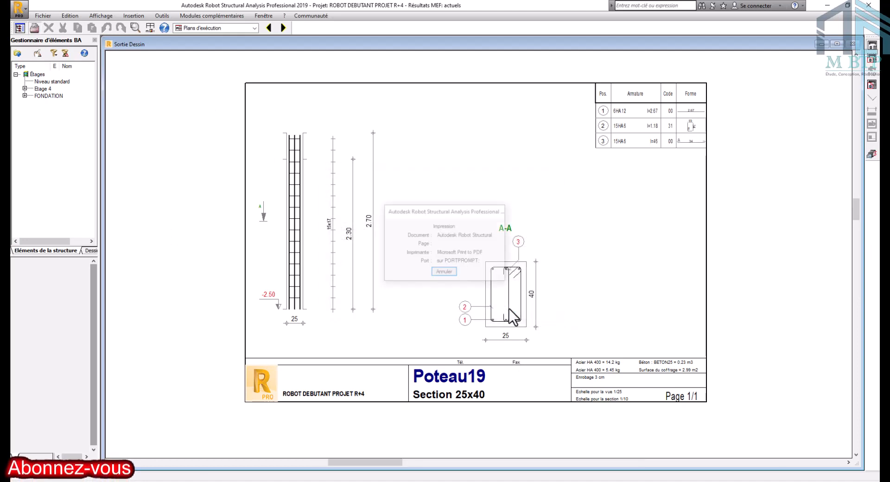
pyautogui.click(469, 416)
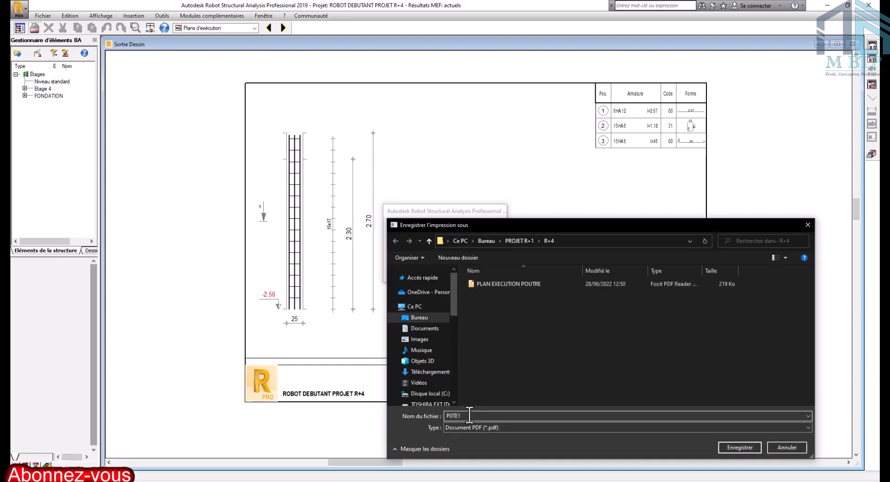
pyautogui.press('BackSpace')
pyautogui.write('AU')
pyautogui.click(741, 445)
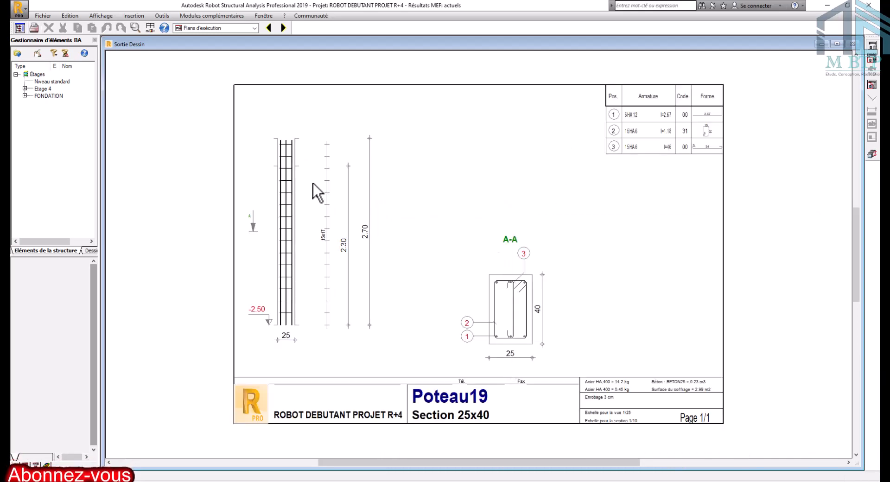
# - Return to the building model's Géométrie layout and display the Force Fx diagram instead of Moment My
pyautogui.click(255, 28)
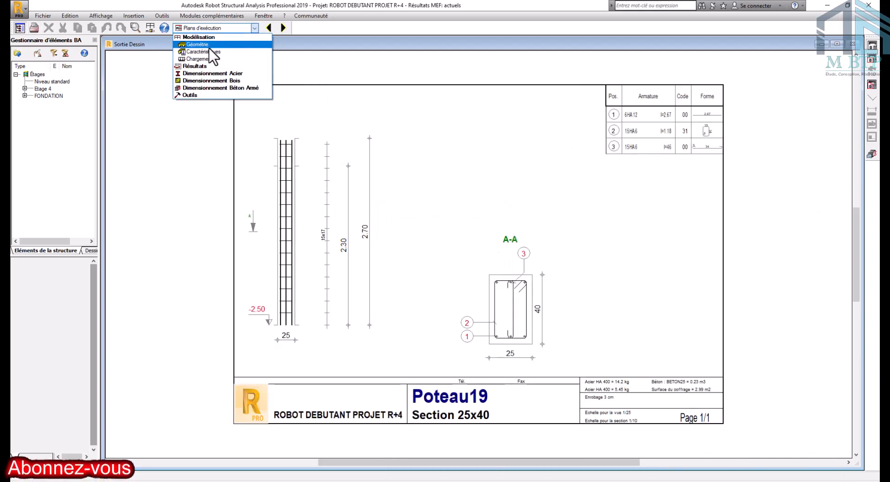
pyautogui.click(213, 45)
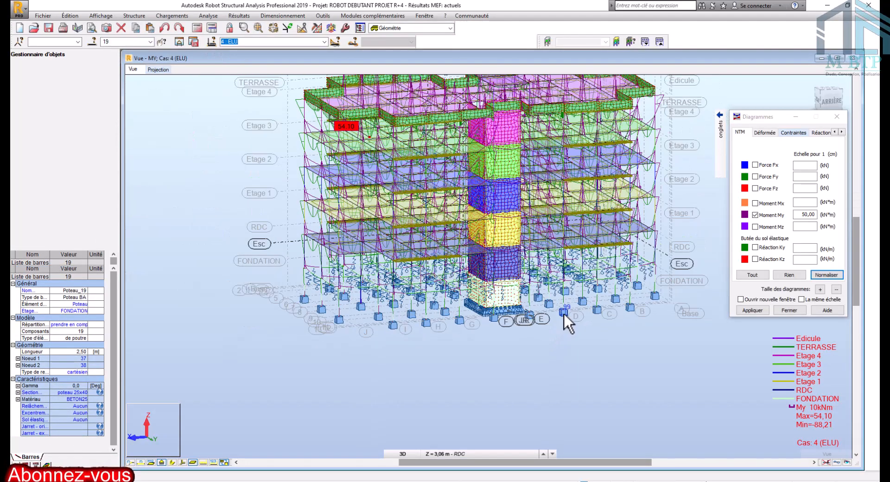
pyautogui.moveTo(561, 312); pyautogui.dragTo(552, 317, button='middle')
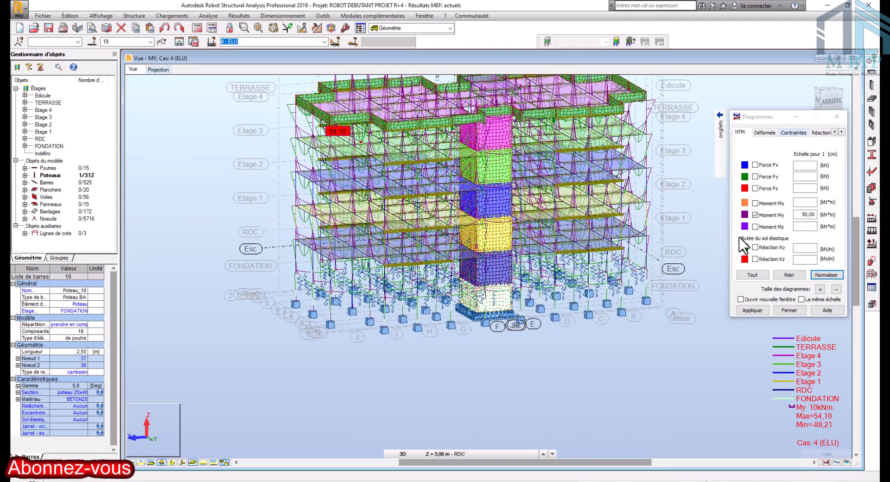
pyautogui.click(757, 214)
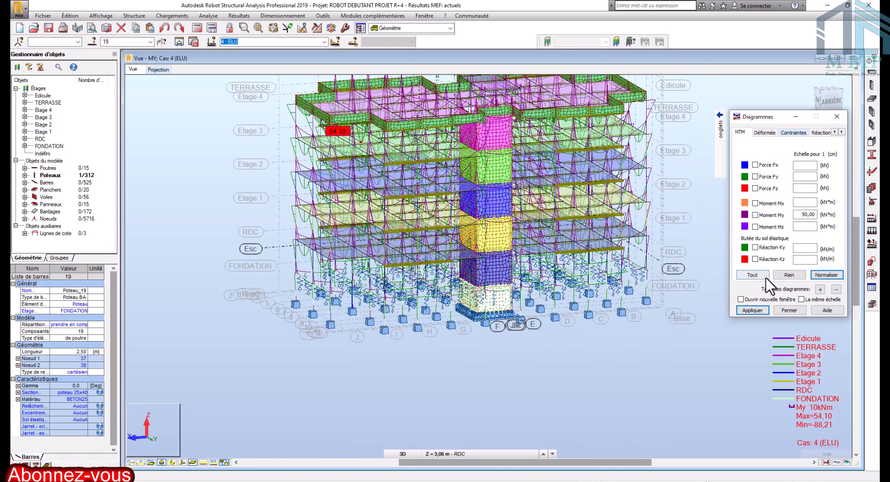
pyautogui.click(755, 164)
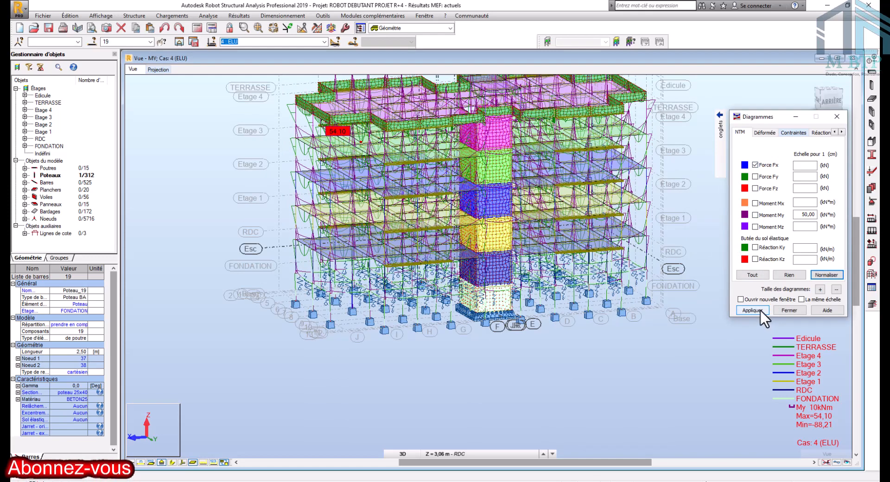
pyautogui.click(760, 310)
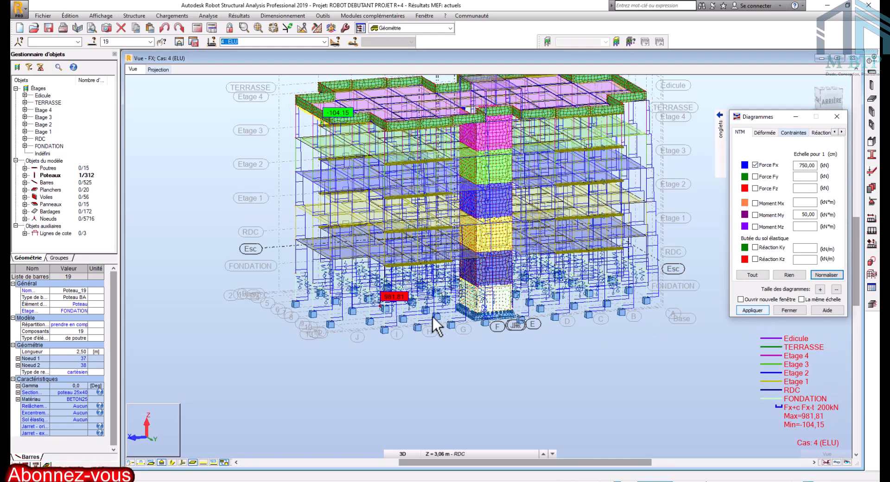
# - Examine the Fx diagram around the foundation columns, with the diagram size reduced, to locate the most heavily loaded column
pyautogui.scroll(2, 432, 315)
pyautogui.scroll(1, 409, 316)
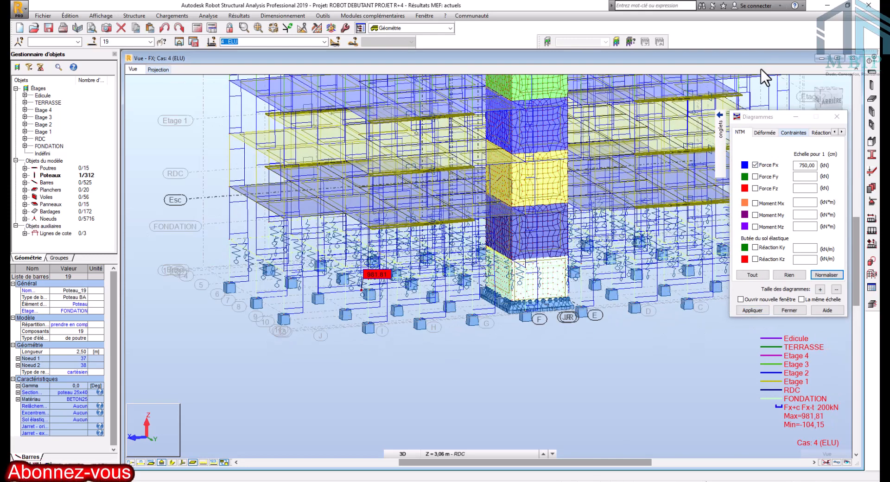
pyautogui.click(810, 82)
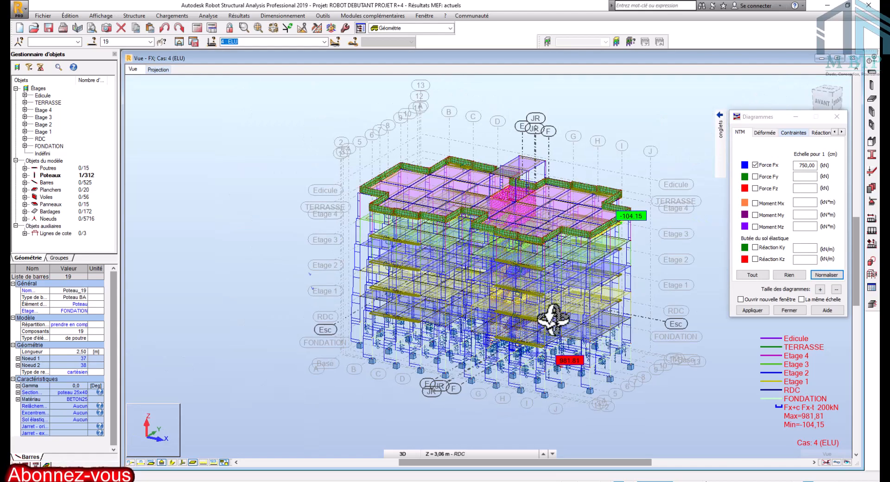
pyautogui.scroll(5, 528, 299)
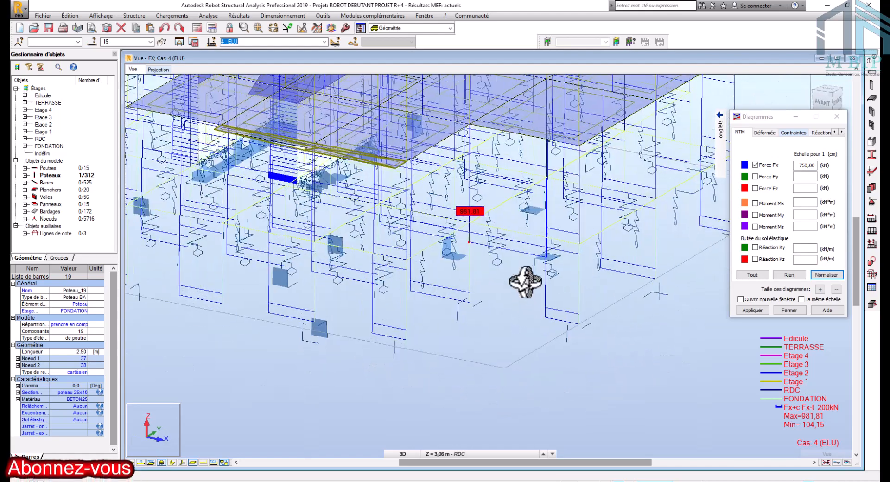
pyautogui.click(838, 289)
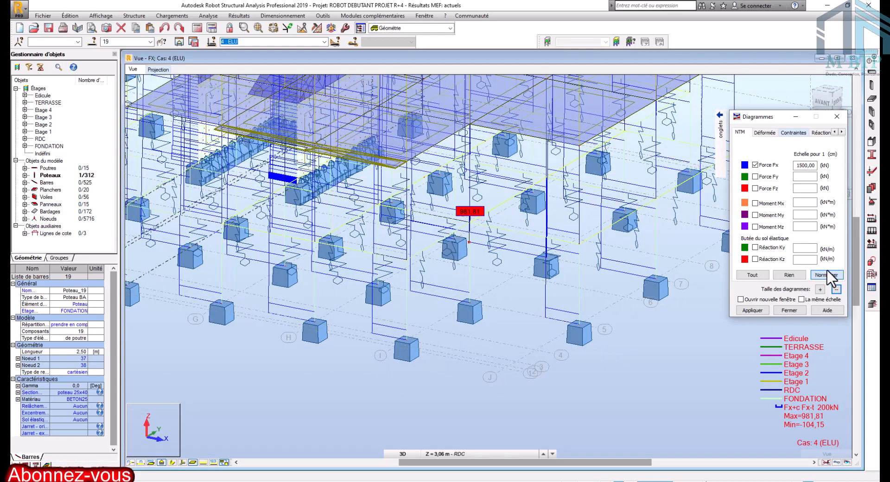
pyautogui.click(742, 311)
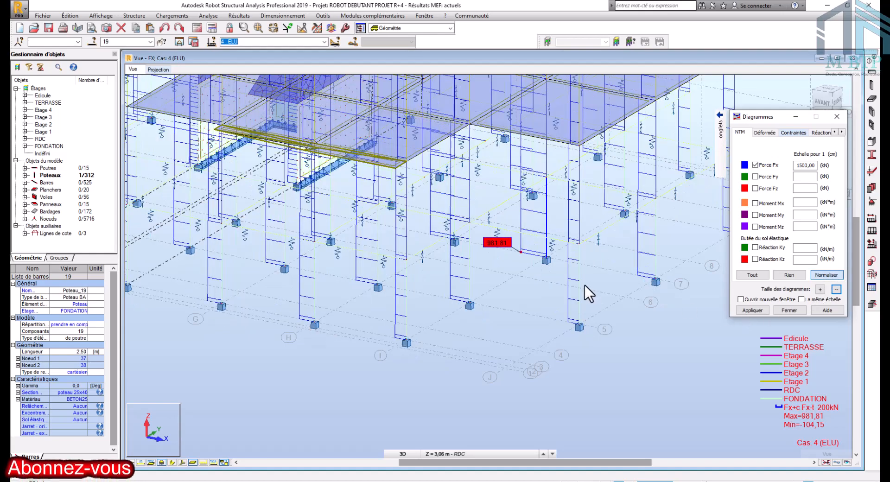
pyautogui.scroll(-5, 580, 279)
pyautogui.moveTo(594, 337); pyautogui.dragTo(503, 239, button='middle')
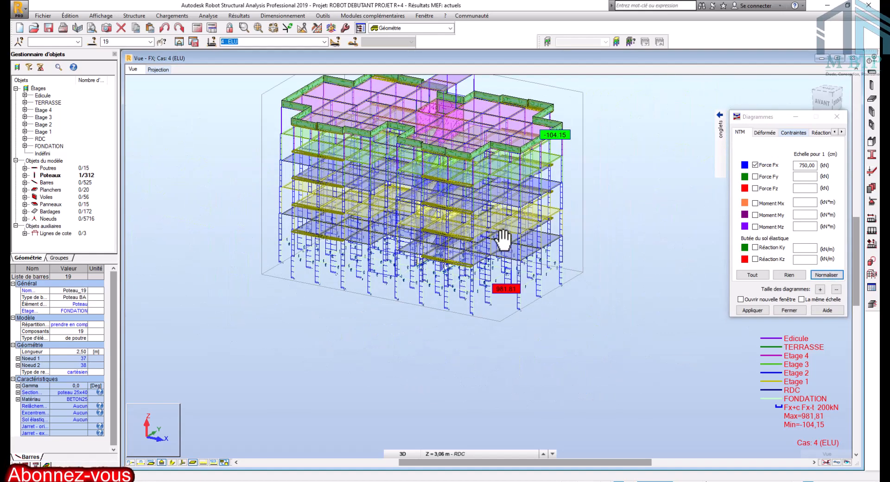
pyautogui.scroll(5, 510, 287)
pyautogui.moveTo(502, 291); pyautogui.dragTo(503, 260)
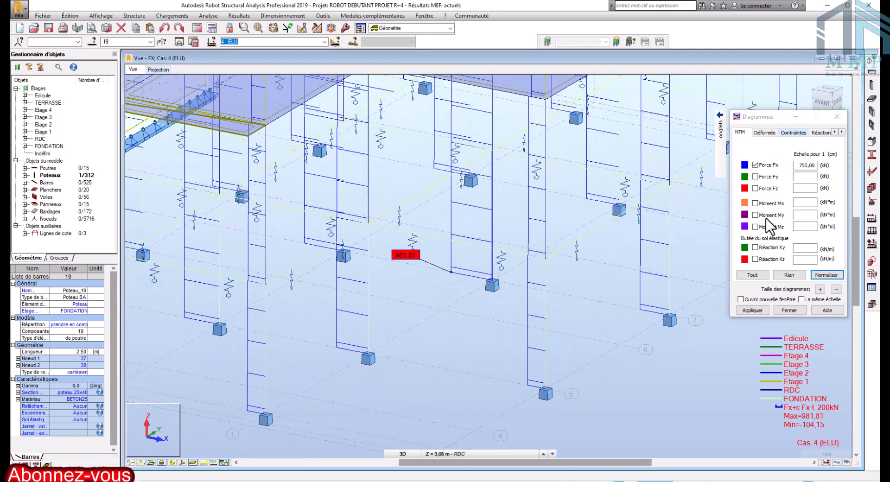
# - Turn off the Force Fx diagram and return the model view to selection mode
pyautogui.click(755, 165)
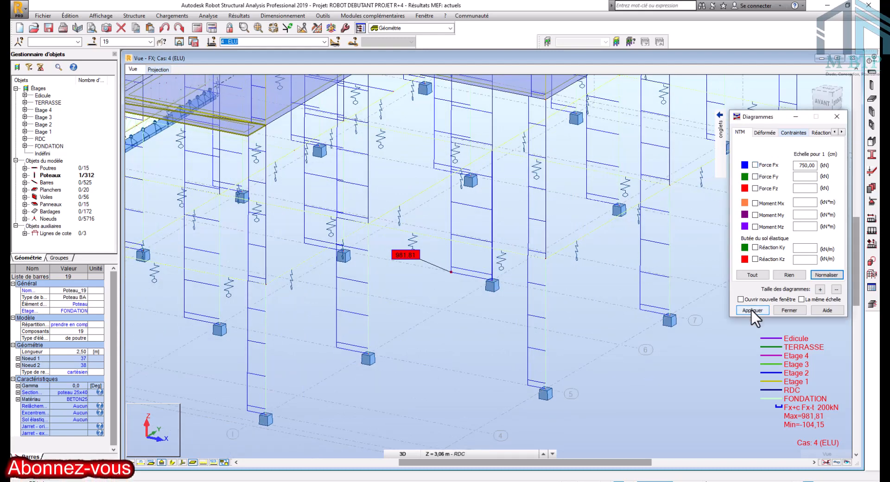
pyautogui.click(751, 309)
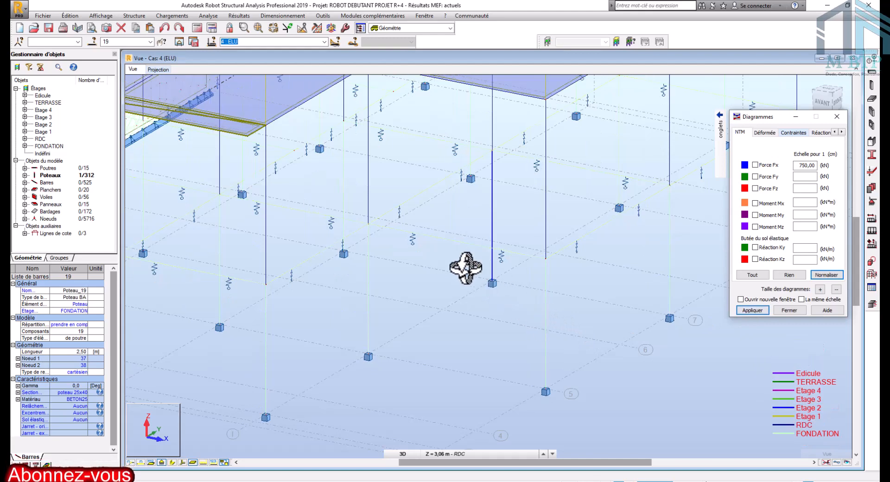
pyautogui.rightClick(453, 264)
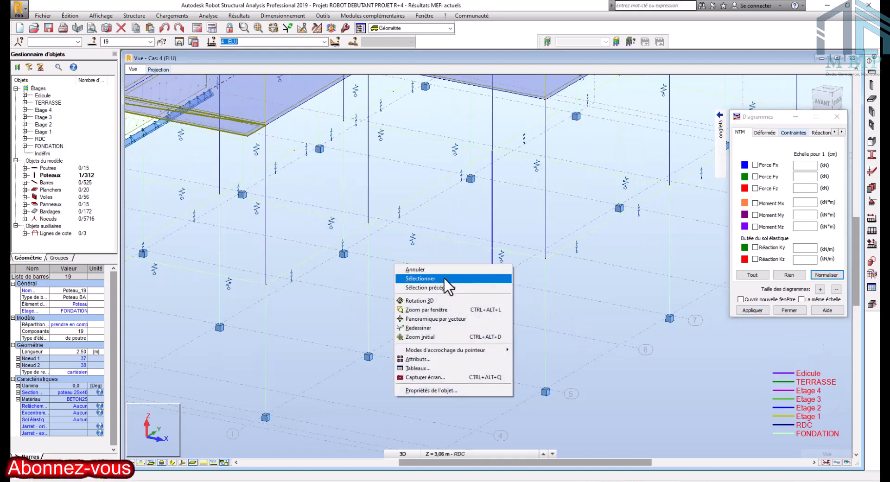
pyautogui.click(444, 279)
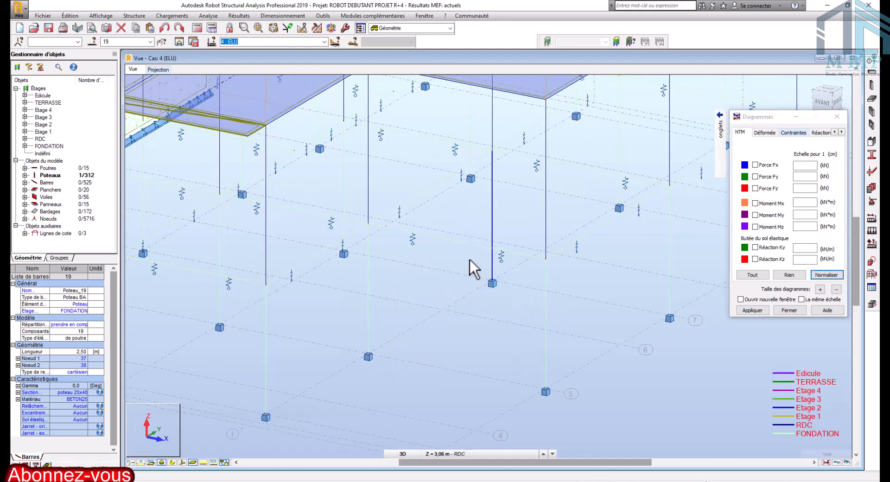
# - Select the support node under the most heavily loaded column and launch its footing design with the ELU and ELS manual combinations
pyautogui.moveTo(470, 260); pyautogui.dragTo(514, 306)
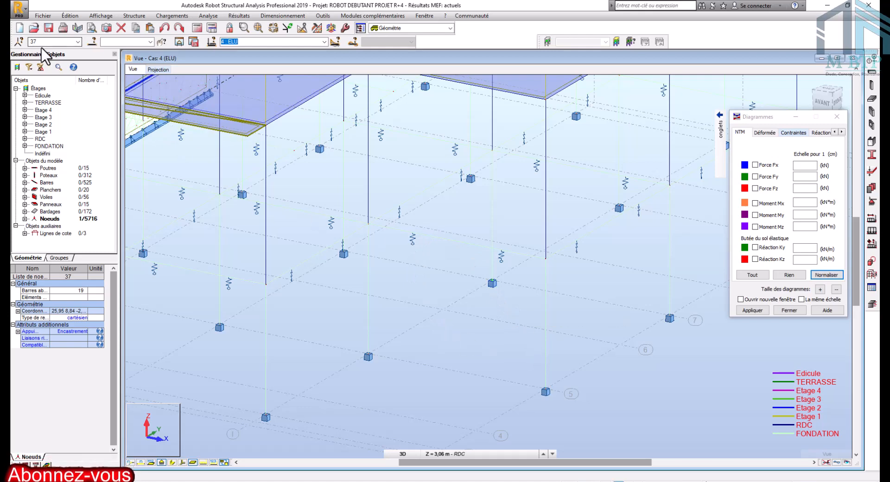
pyautogui.click(872, 304)
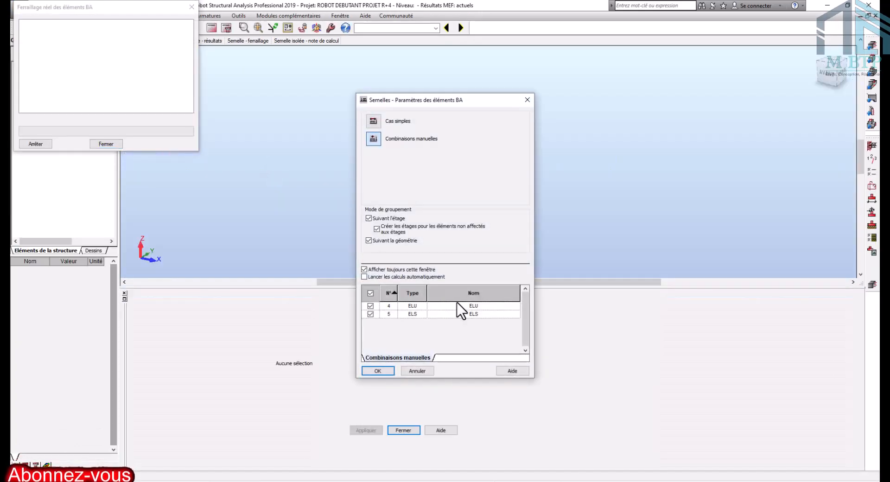
pyautogui.click(377, 371)
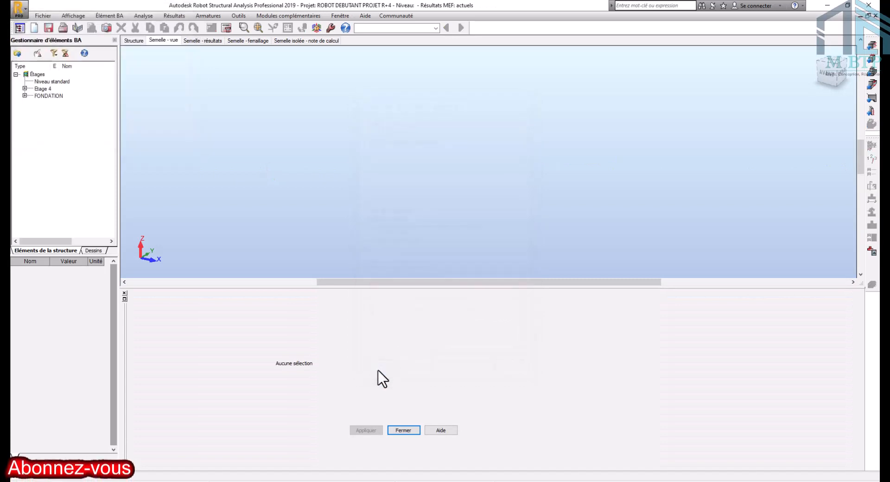
# - Open footing Semelle37 of the FONDATION level, keeping its name
pyautogui.click(24, 95)
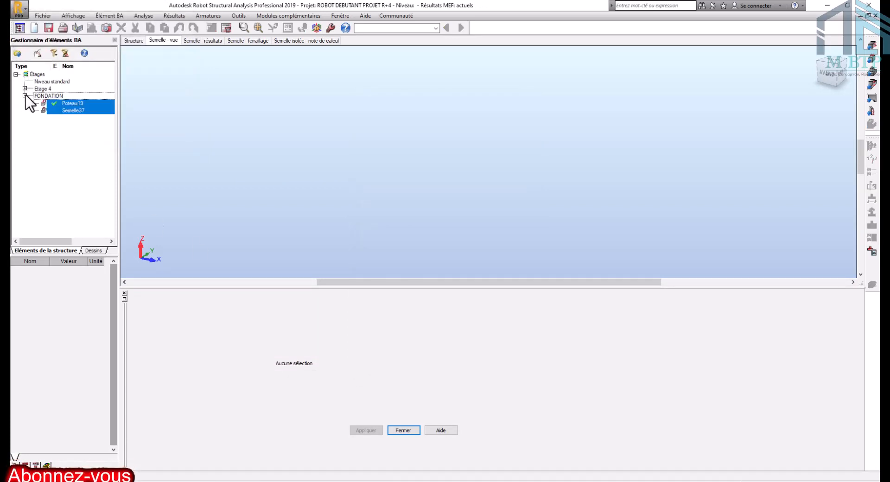
pyautogui.click(87, 110)
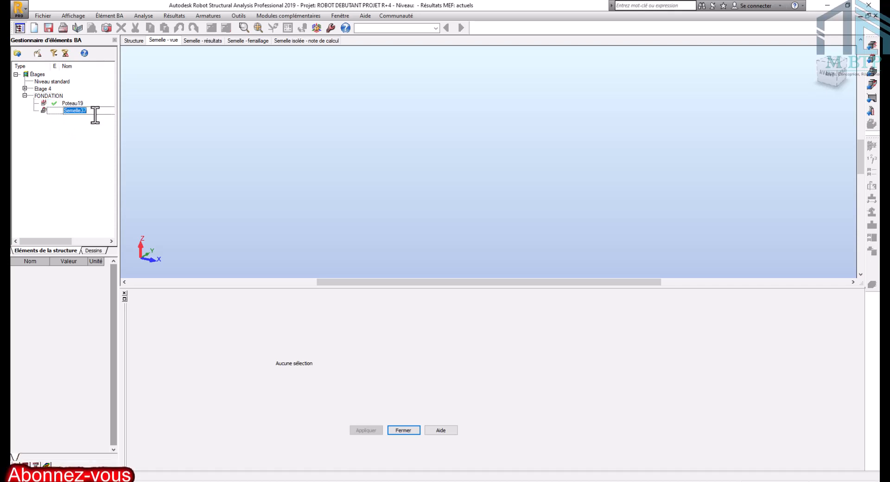
pyautogui.click(94, 113)
pyautogui.press('Return')
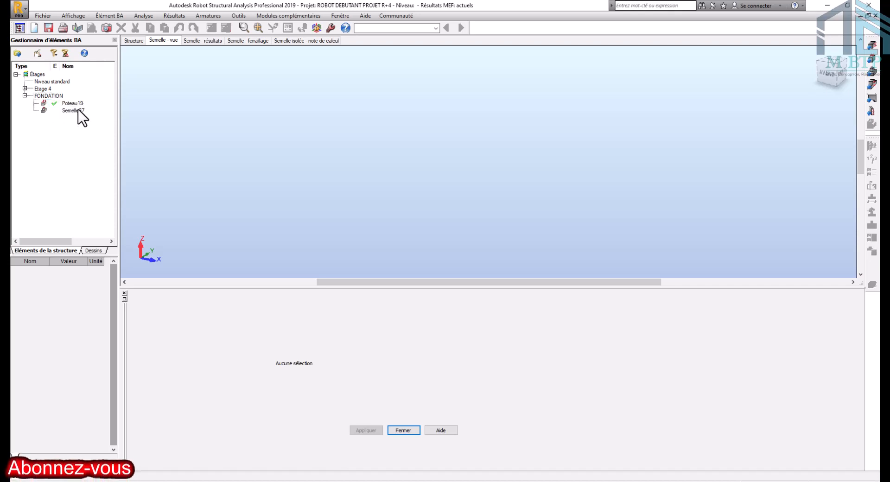
pyautogui.click(77, 111)
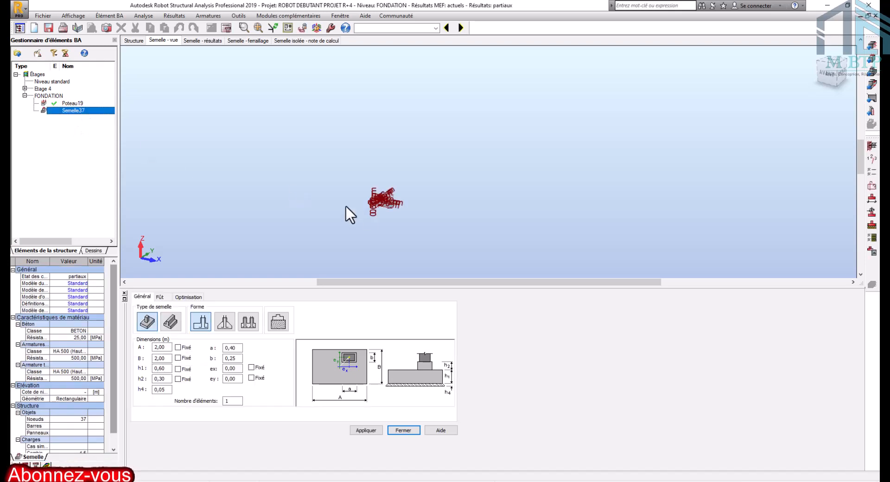
# - Set the footing's plan dimensions to A = 1,50 m and B = 2 m
pyautogui.scroll(5, 366, 216)
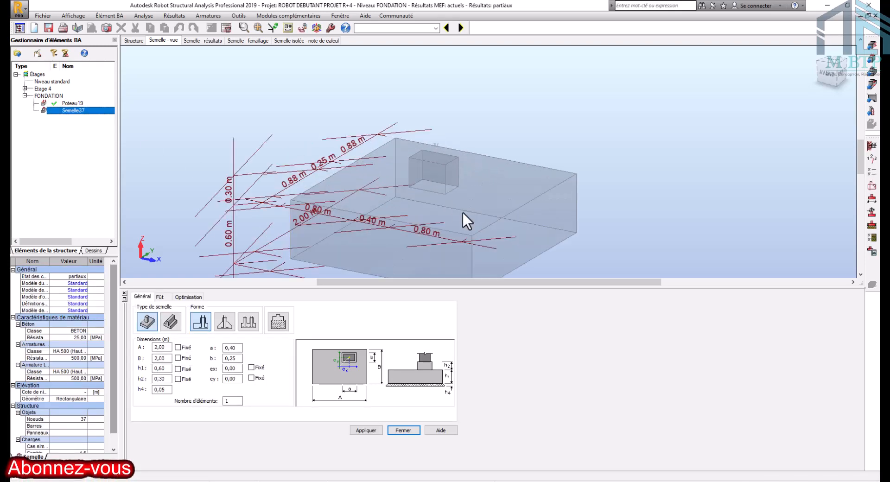
pyautogui.scroll(-3, 463, 211)
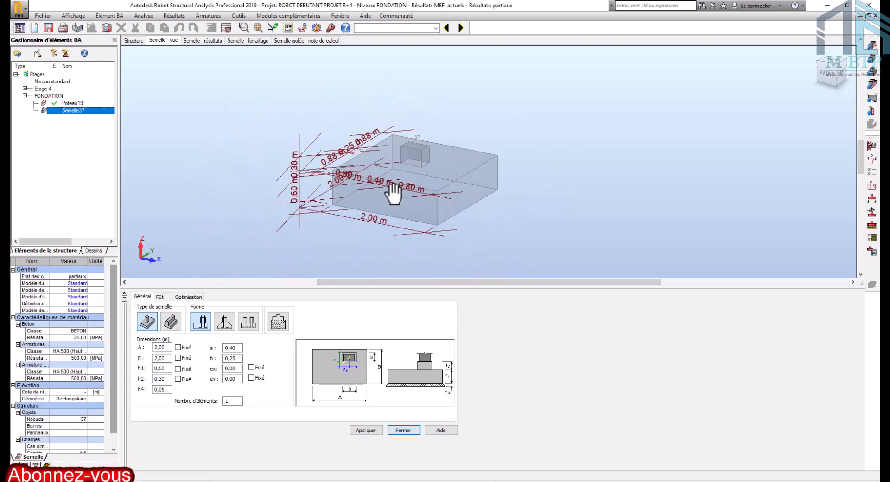
pyautogui.moveTo(393, 194); pyautogui.dragTo(390, 167, button='middle')
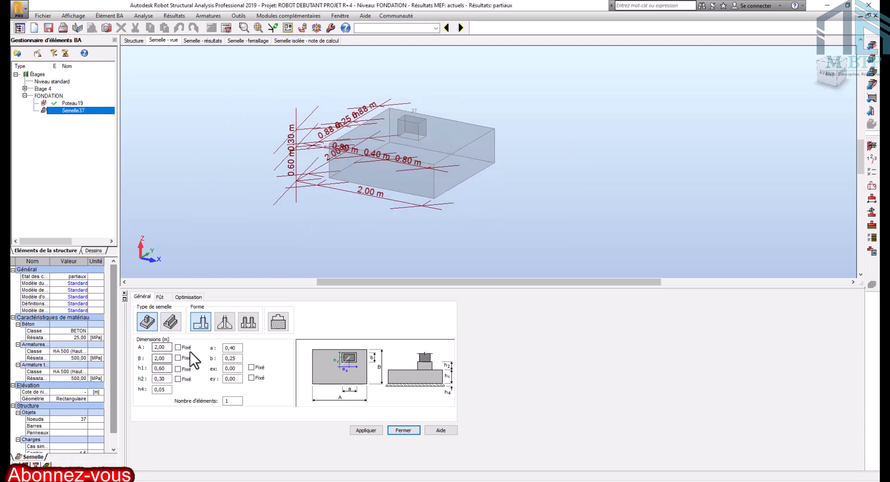
pyautogui.doubleClick(149, 347)
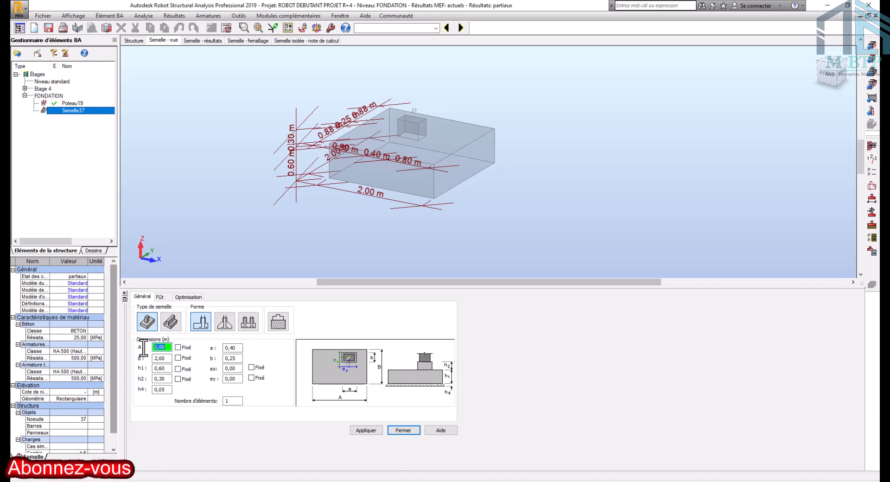
pyautogui.write('1,50')
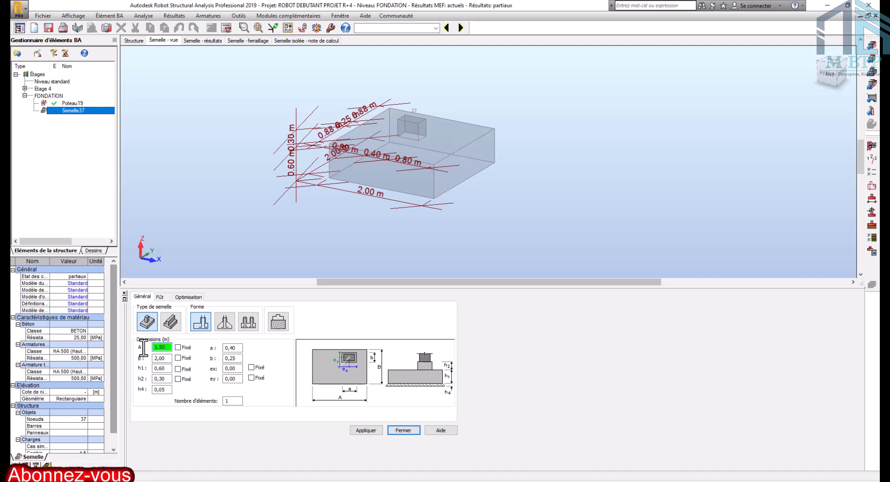
pyautogui.press('Tab')
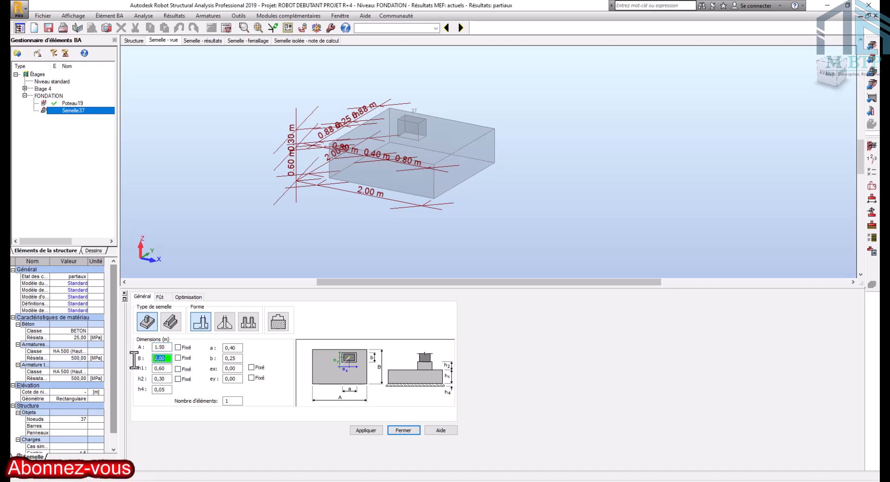
pyautogui.write('1')
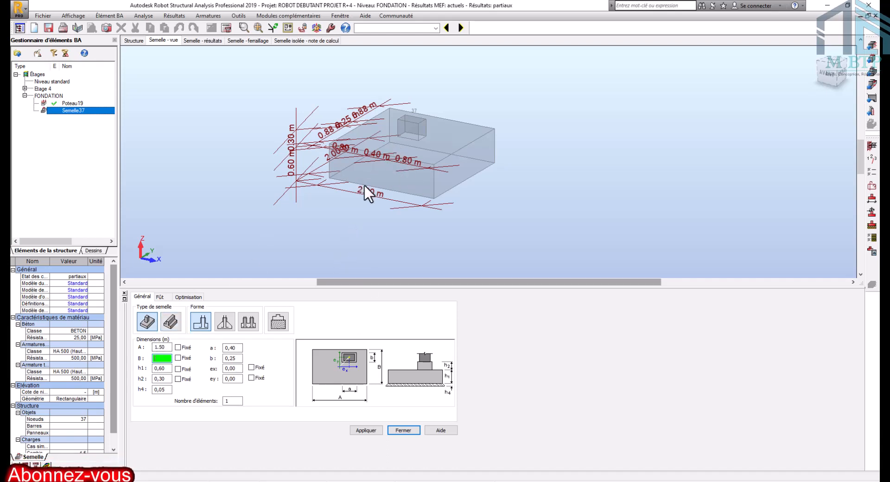
pyautogui.write('2')
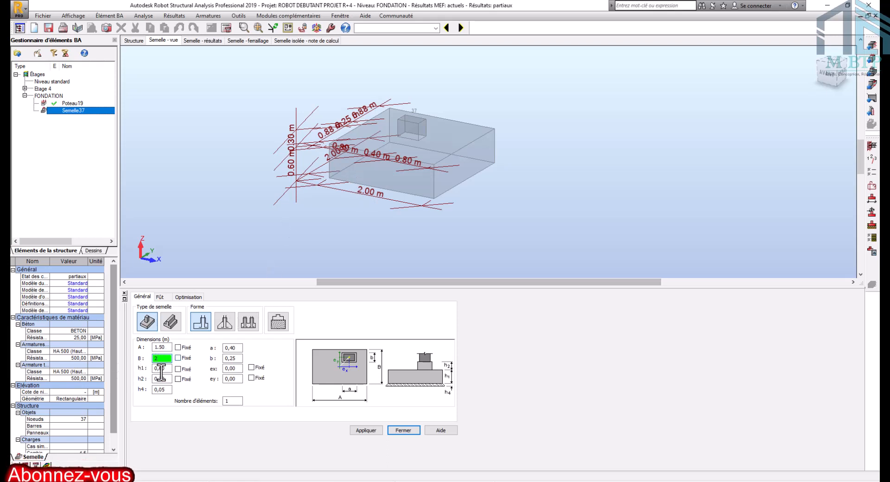
# - Set the footing height h1 to 0,5 m and the pedestal height h2 to 0, with h2 fixed
pyautogui.click(170, 369)
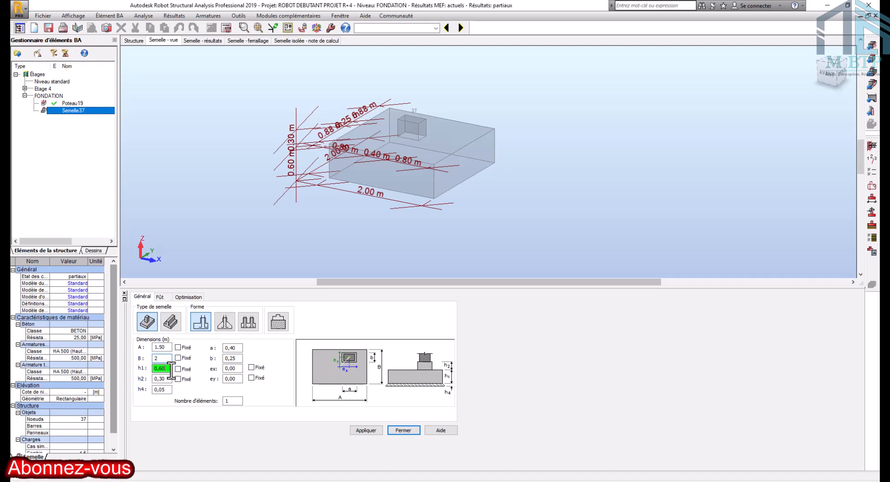
pyautogui.moveTo(159, 371); pyautogui.dragTo(170, 373)
pyautogui.write('0,5')
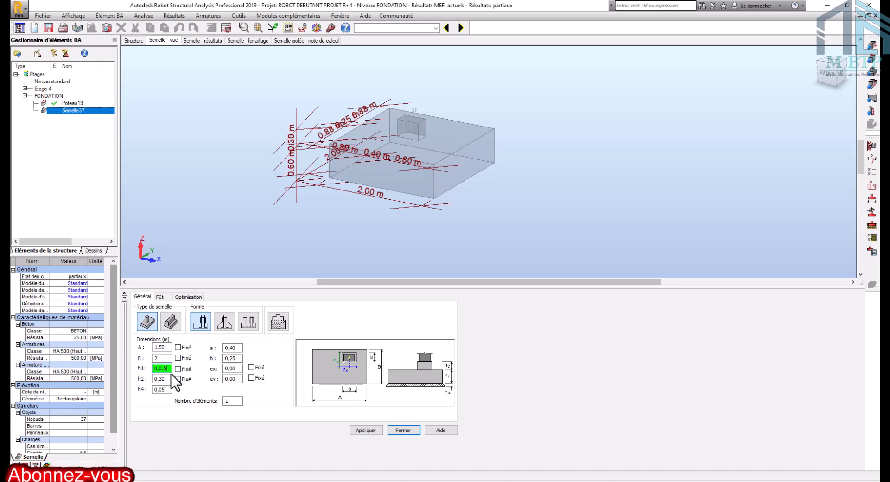
pyautogui.press('BackSpace')
pyautogui.click(219, 419)
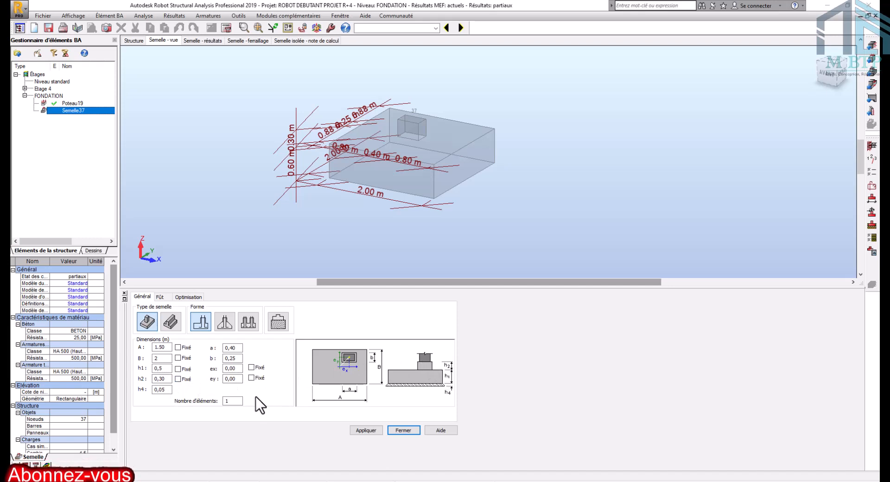
pyautogui.click(164, 379)
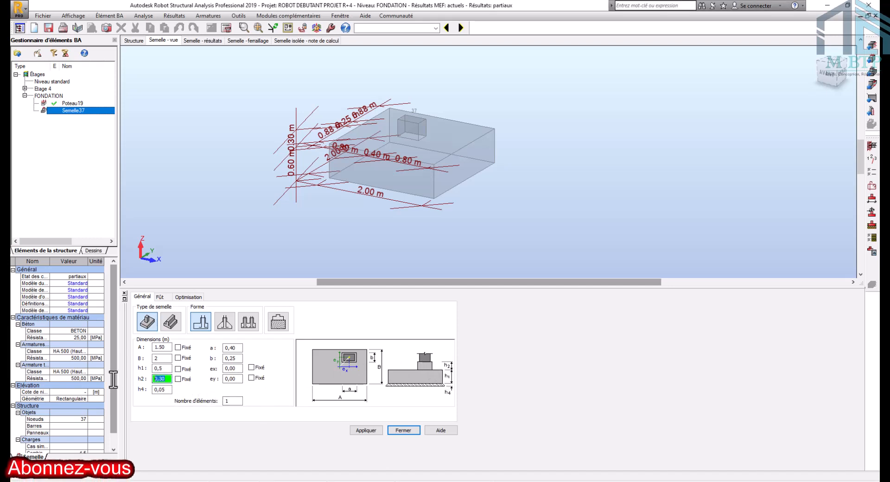
pyautogui.write('0')
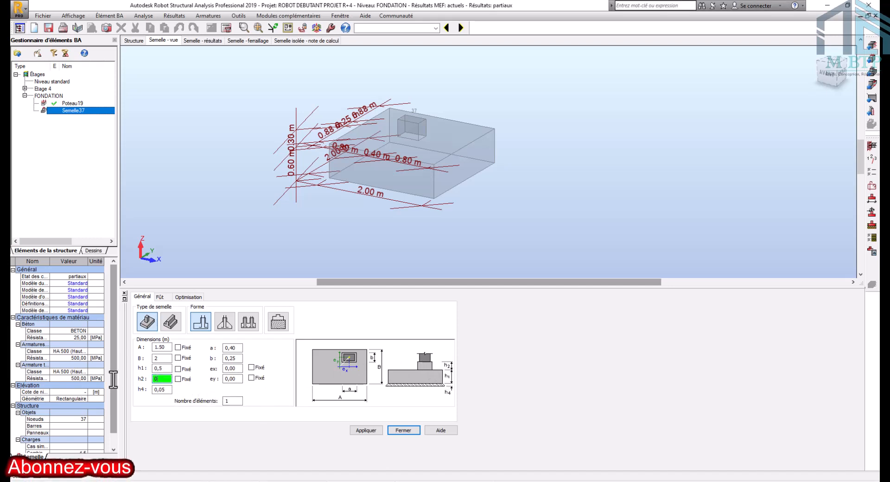
pyautogui.click(178, 380)
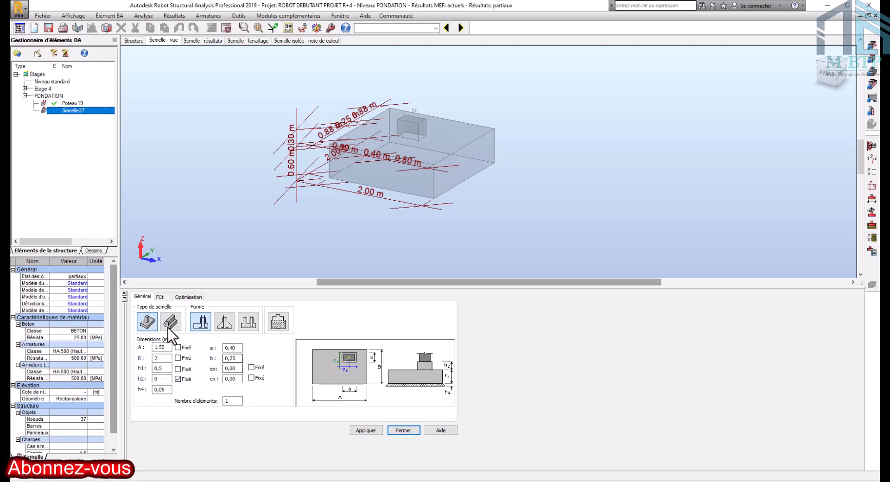
# - Compare the pedestal type and its a' and b' dimensions with the footing's general dimensions
pyautogui.click(160, 296)
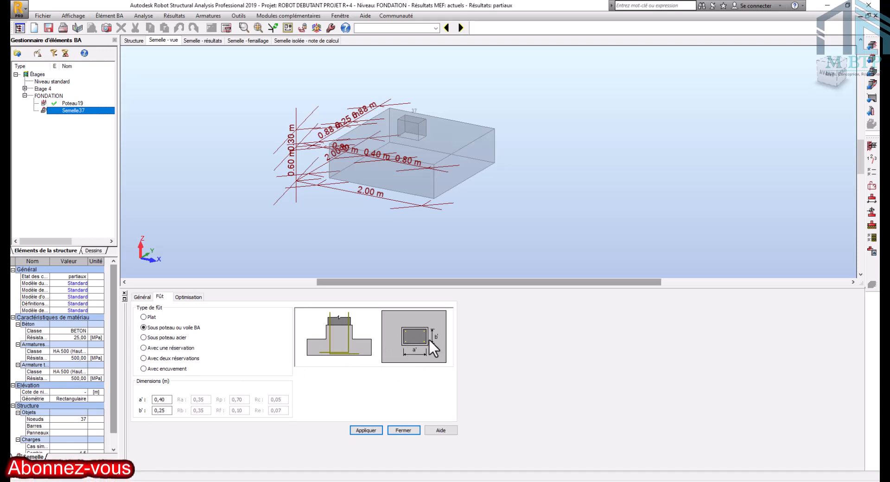
pyautogui.click(142, 297)
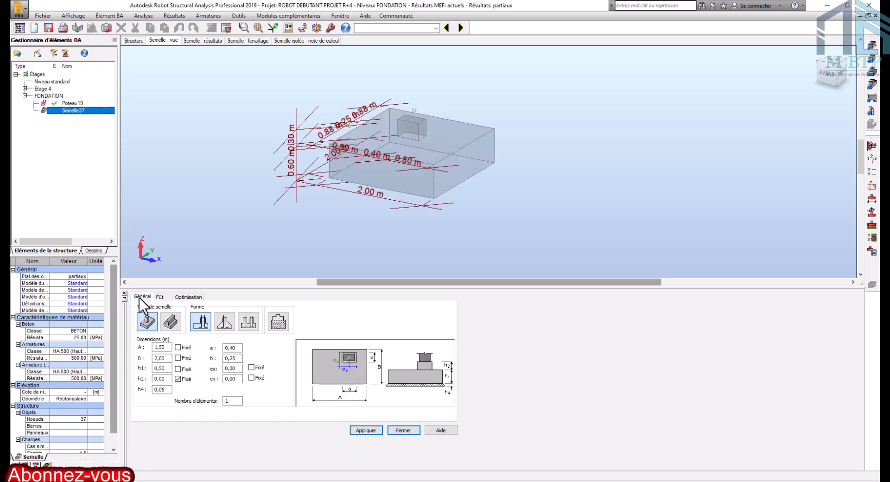
pyautogui.scroll(2, 384, 155)
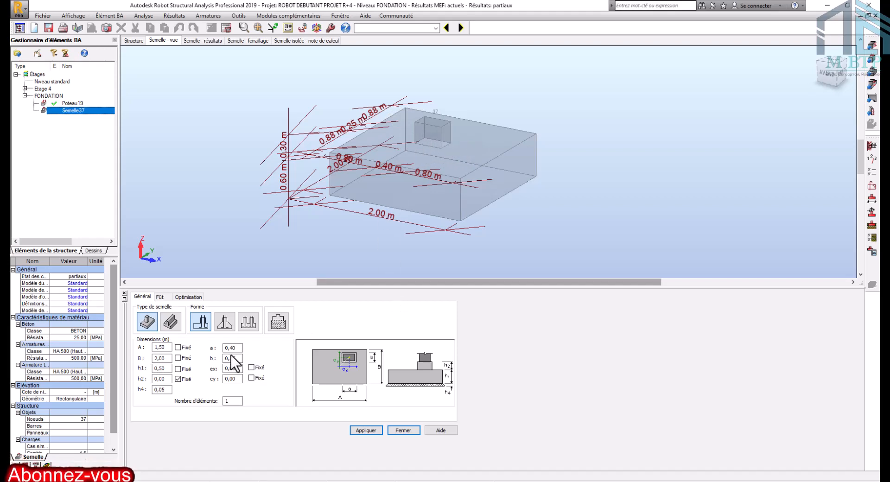
pyautogui.click(159, 298)
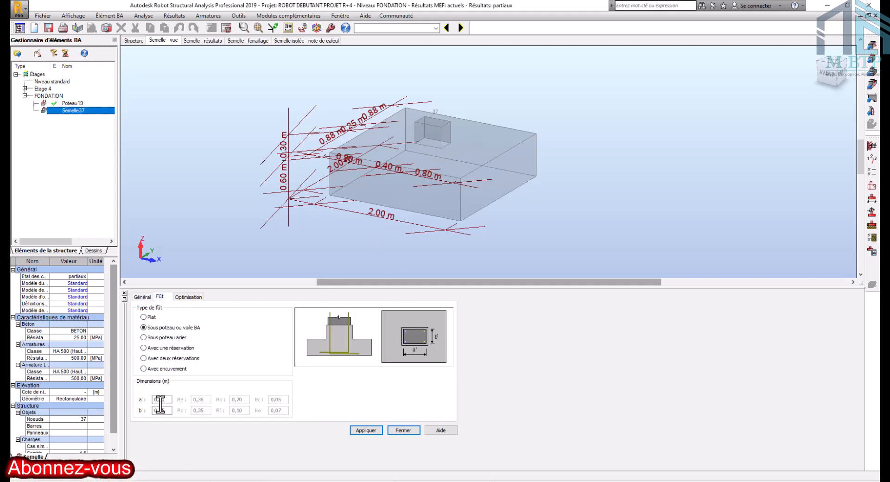
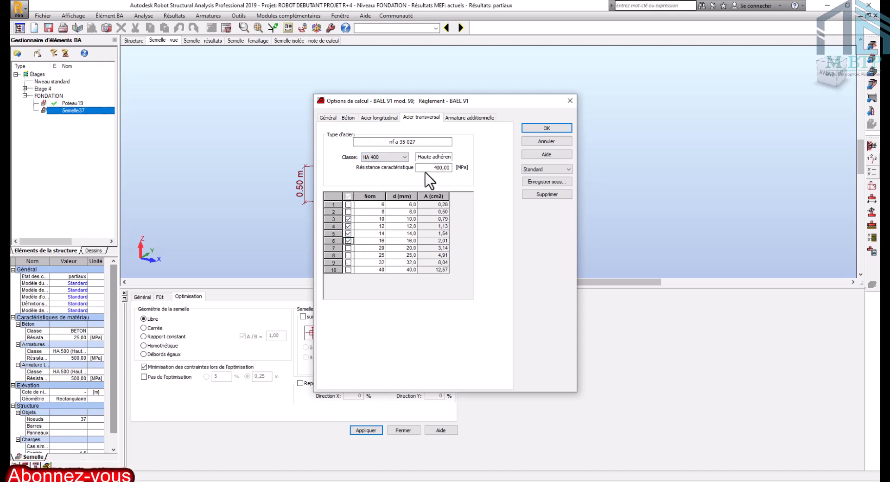
# - Set the additional reinforcement to class HA 400, clear all bar diameters, reselect those from 10 mm and 12 mm up, and accept the calculation options
pyautogui.click(466, 117)
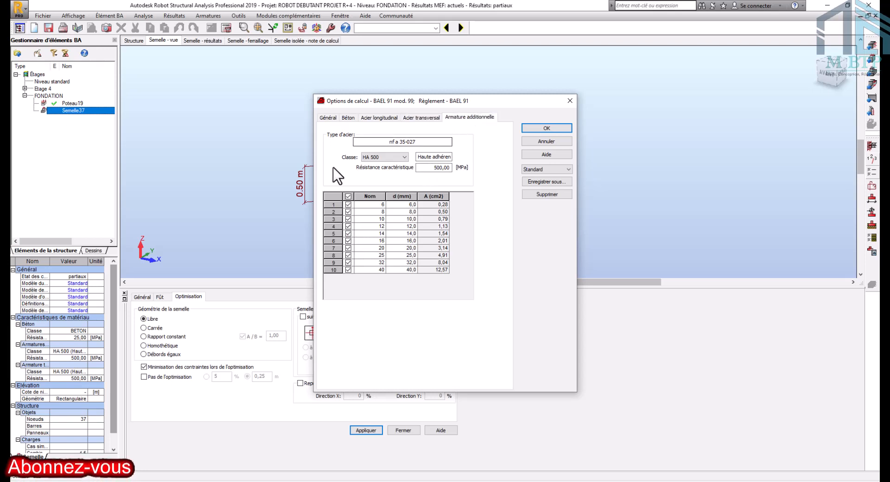
pyautogui.click(373, 157)
pyautogui.click(374, 166)
pyautogui.click(349, 196)
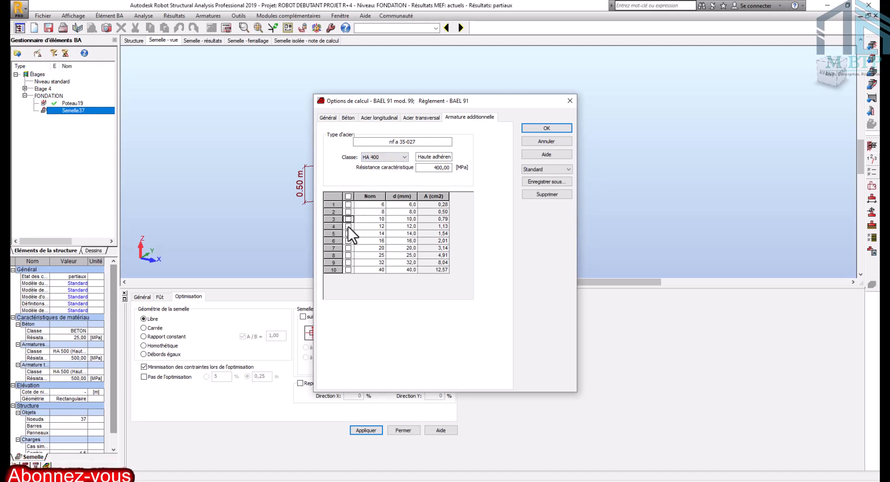
pyautogui.click(349, 226)
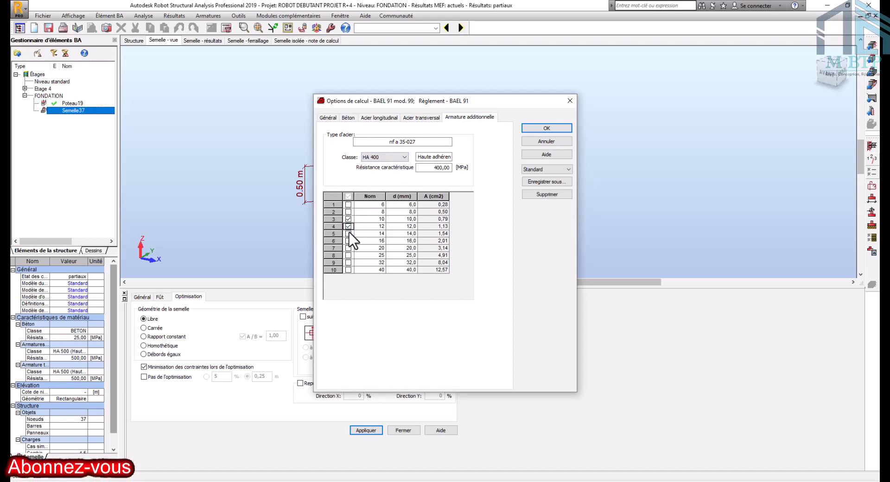
pyautogui.click(547, 129)
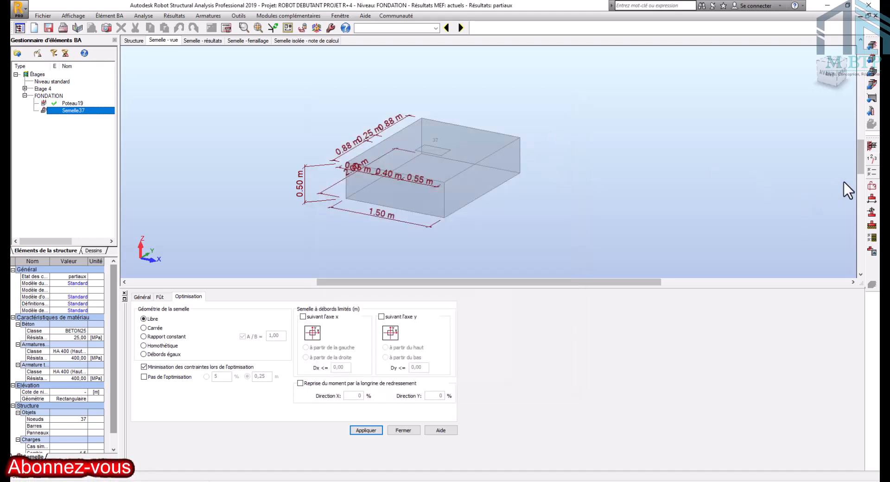
# - In the footing's reinforcement layout, impose the first layer's minimum bar spacing of 0,10 m and maximum of 0,15 m
pyautogui.click(872, 198)
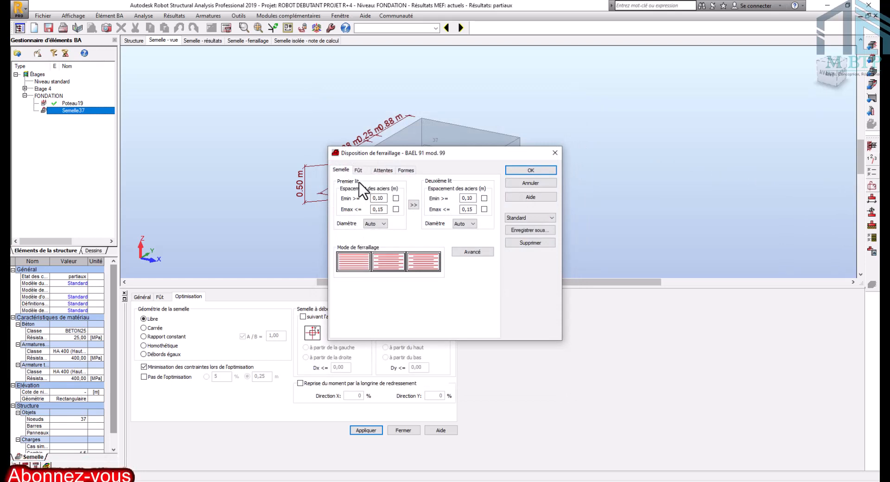
pyautogui.click(395, 198)
pyautogui.click(396, 209)
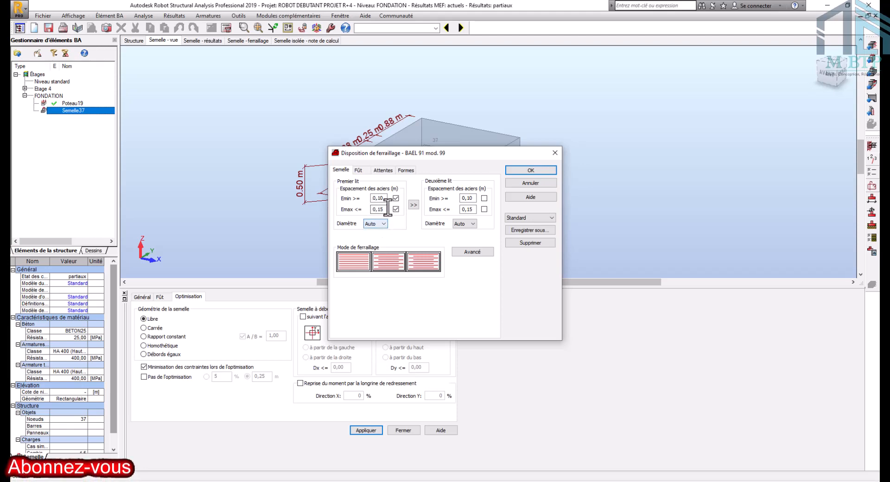
# - Connect the footing's starter bars to the column as 6 bars of diameter 12, turn off hooks only if necessary, and accept the layout
pyautogui.click(363, 171)
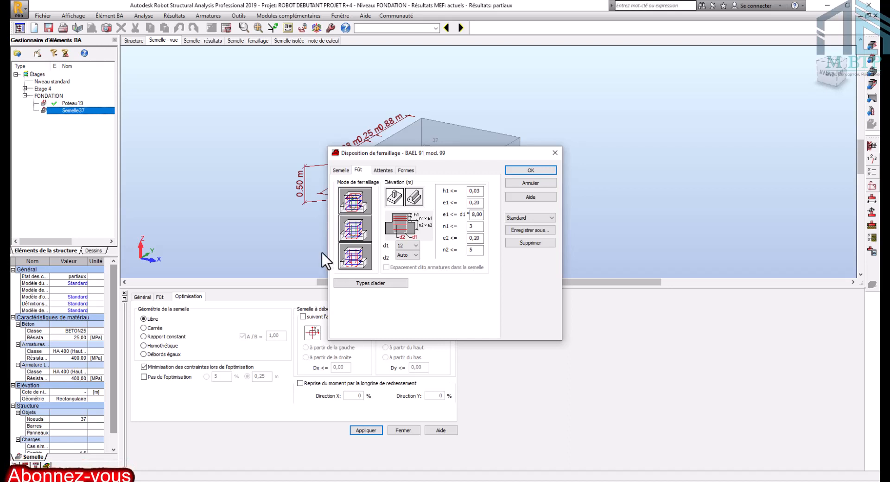
pyautogui.click(384, 170)
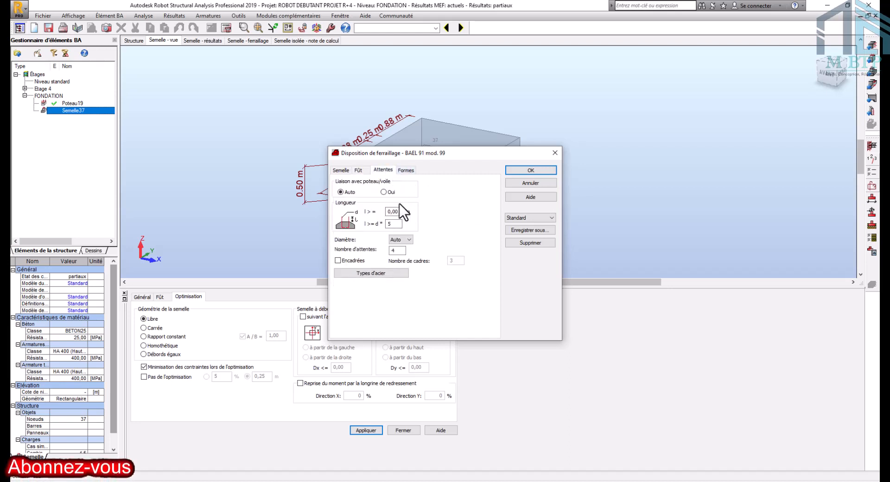
pyautogui.click(384, 192)
pyautogui.click(406, 240)
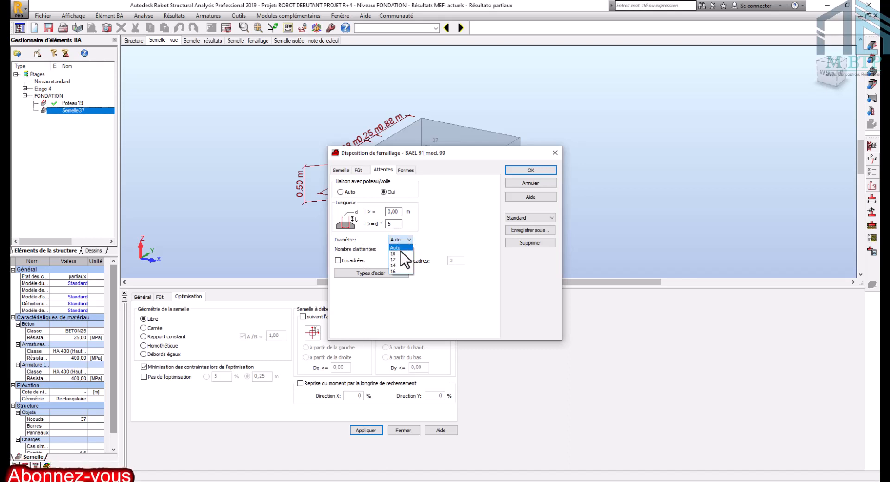
pyautogui.click(398, 259)
pyautogui.doubleClick(397, 251)
pyautogui.click(408, 172)
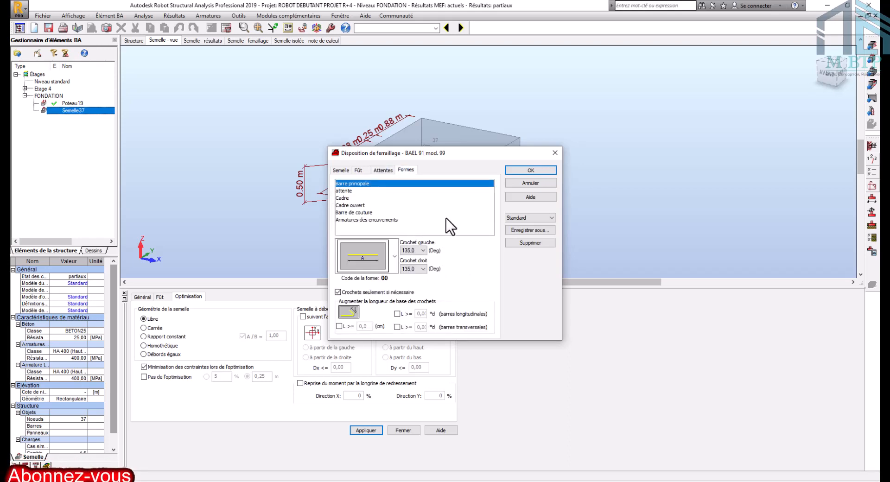
pyautogui.click(538, 170)
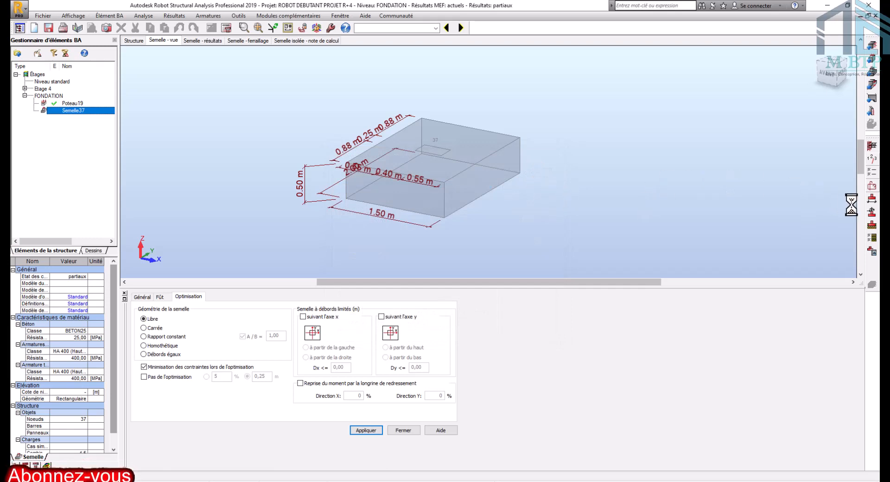
# - Set the footing's upper level Na to -1,95 m in the soil parameters, apply it, and close the soil settings
pyautogui.click(871, 226)
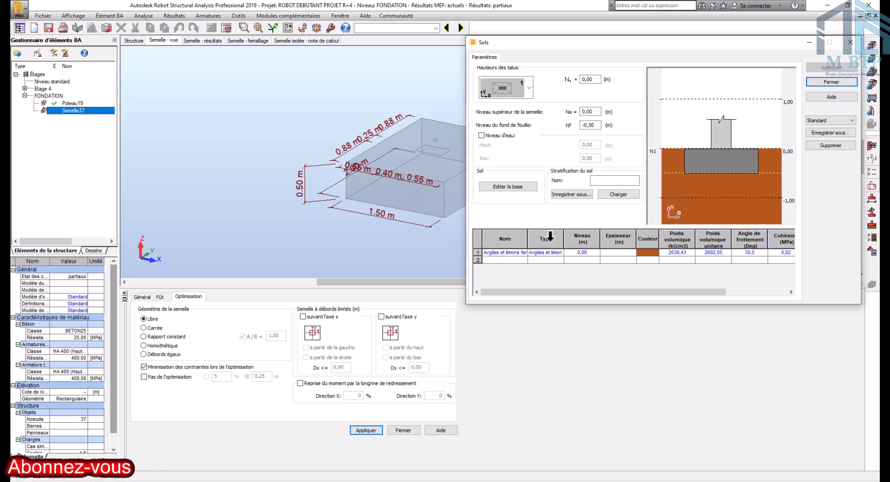
pyautogui.click(615, 195)
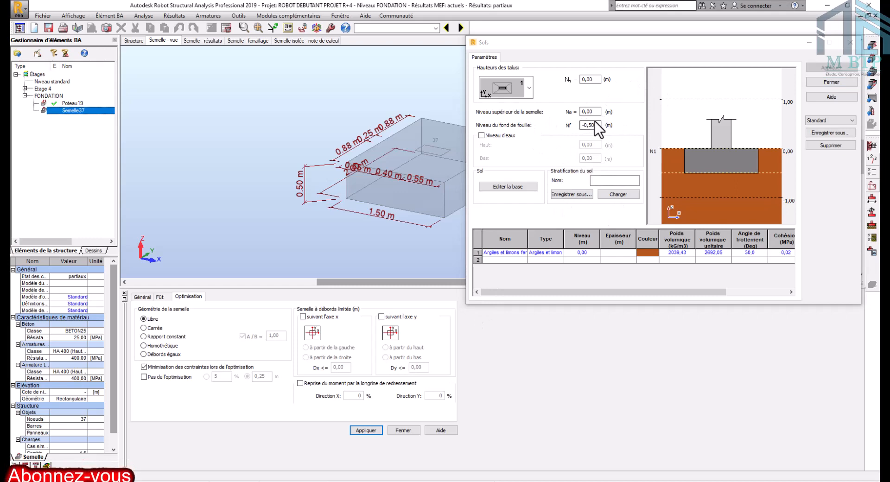
pyautogui.click(141, 298)
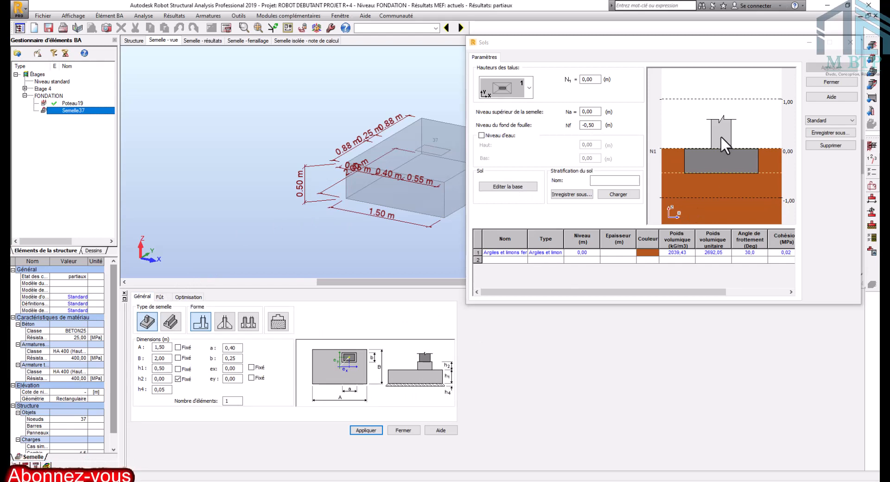
pyautogui.click(585, 112)
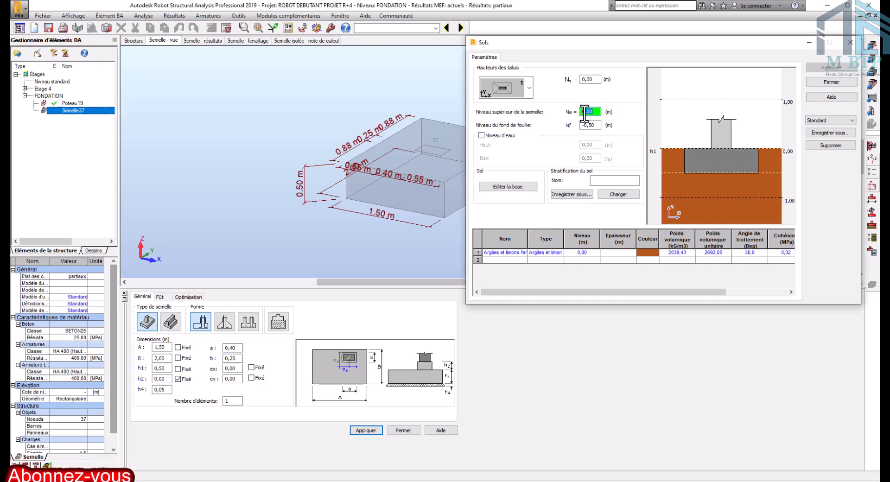
pyautogui.press('BackSpace')
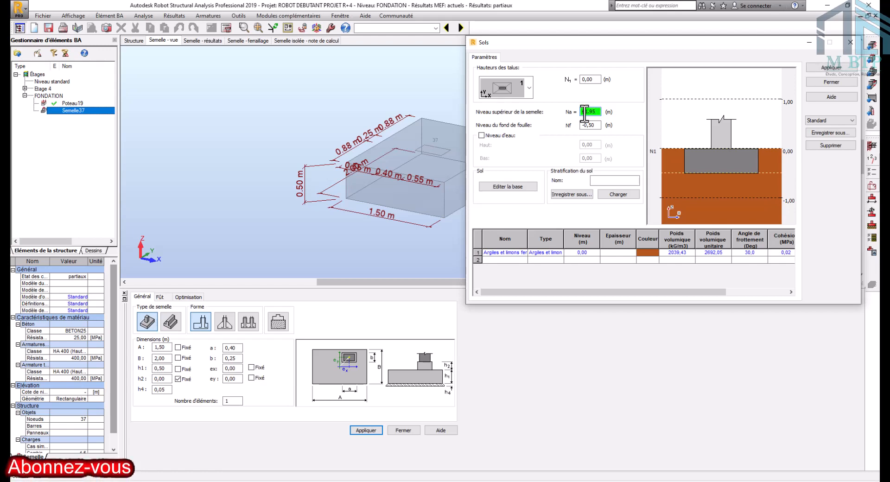
pyautogui.press('BackSpace')
pyautogui.click(828, 68)
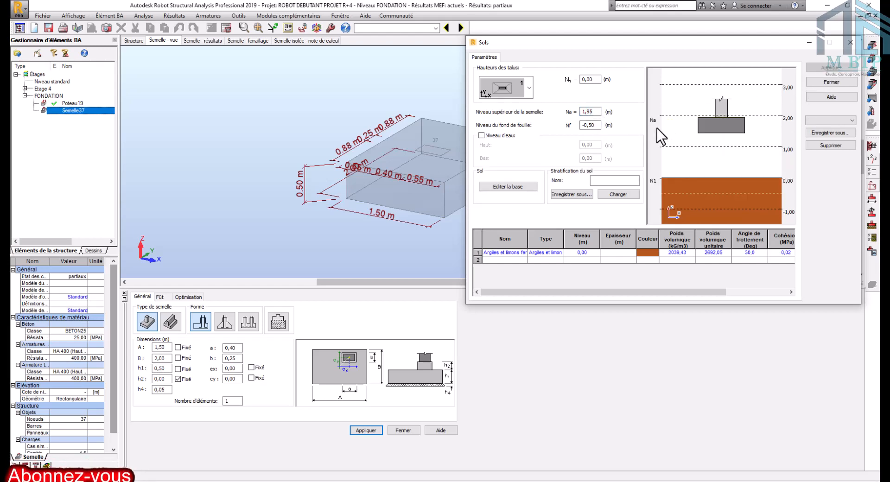
pyautogui.click(586, 112)
pyautogui.write('-')
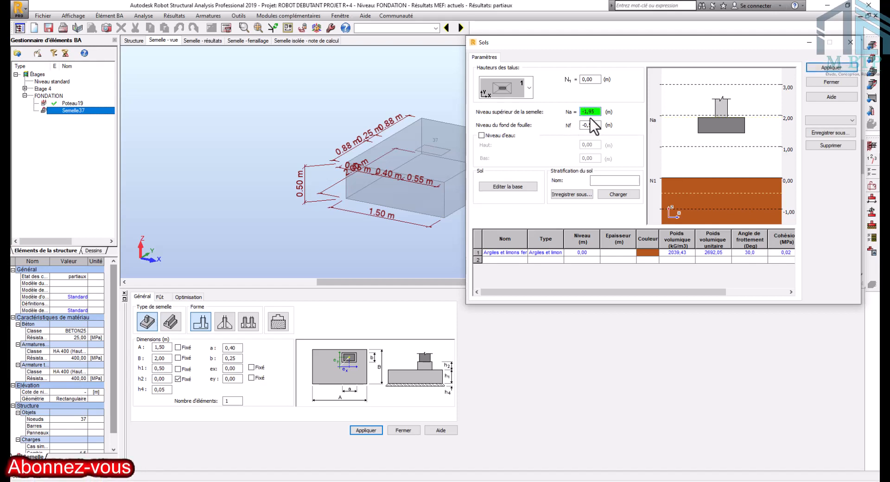
pyautogui.click(823, 70)
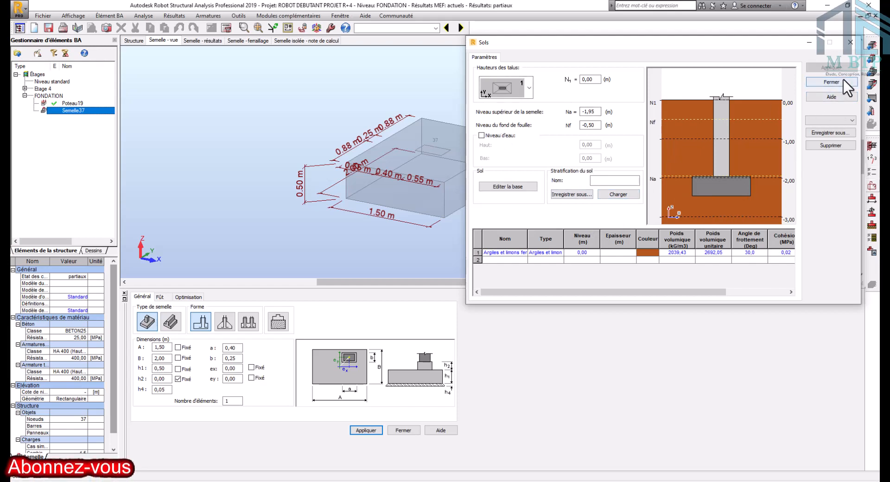
pyautogui.click(852, 43)
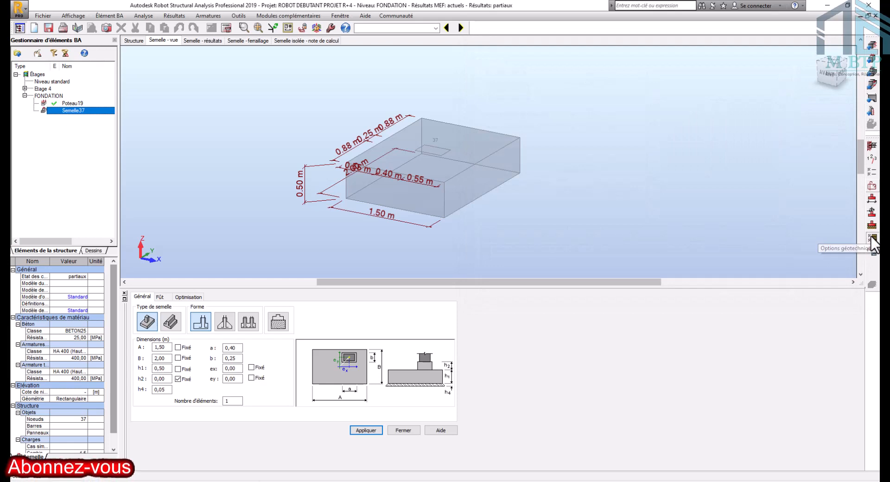
# - In the geotechnical options, use the laboratory stress method, set the sliding safety coefficient to 1,5, adjust the overturning coefficient, and accept
pyautogui.click(872, 238)
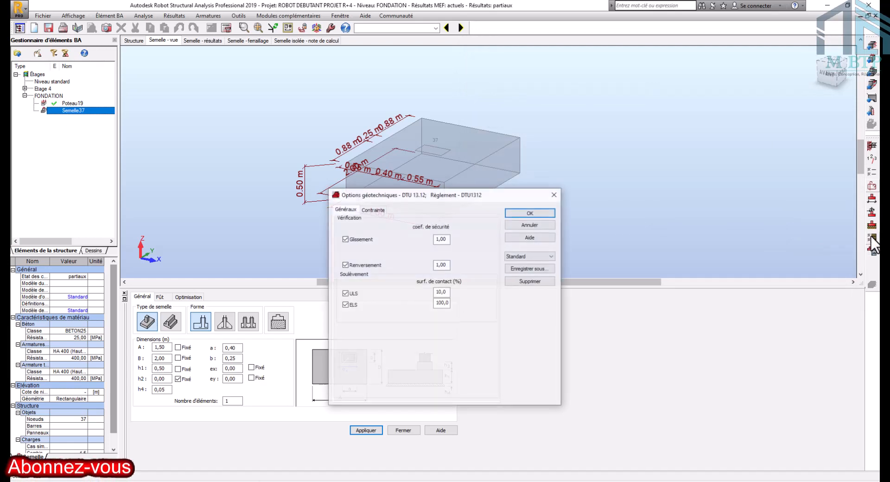
pyautogui.click(374, 209)
pyautogui.click(340, 234)
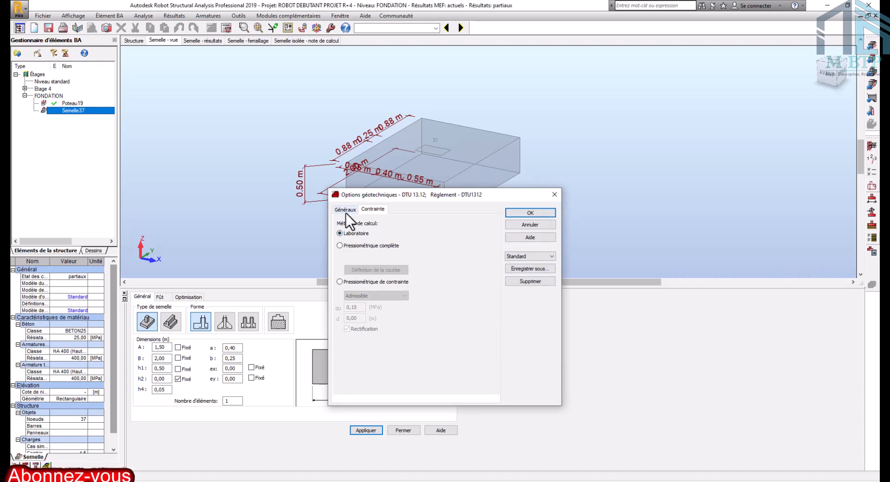
pyautogui.click(345, 209)
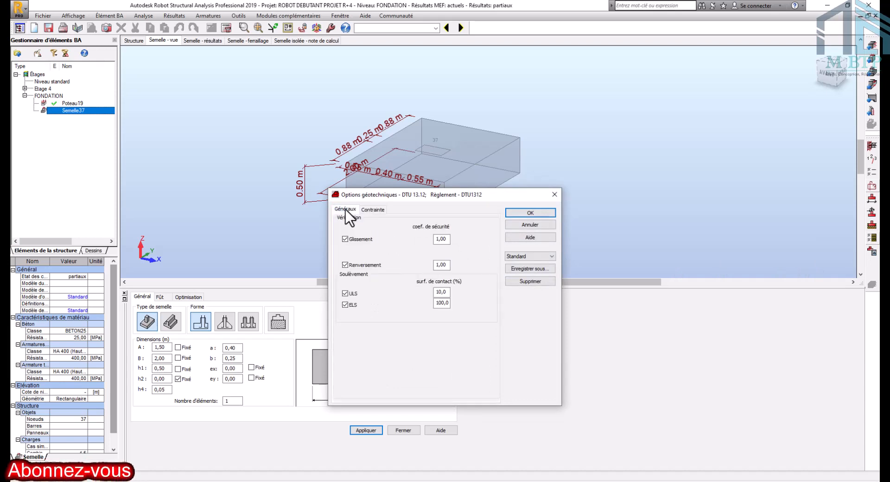
pyautogui.doubleClick(441, 239)
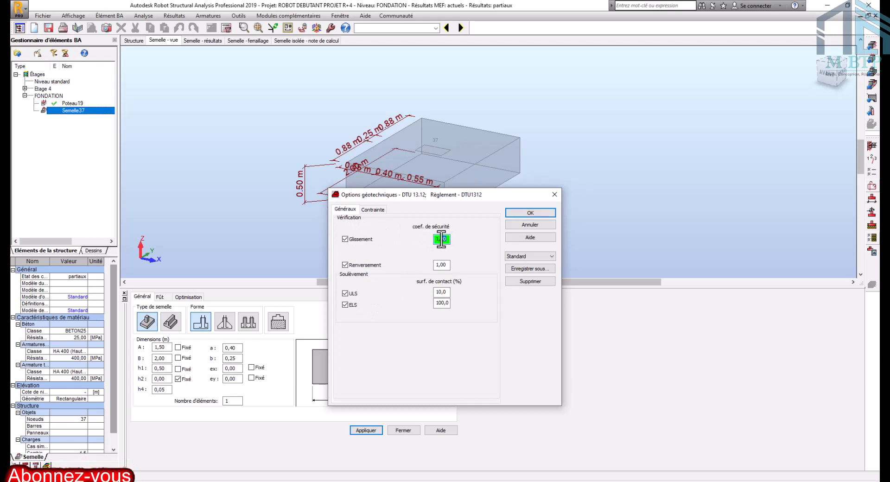
pyautogui.write('1,5')
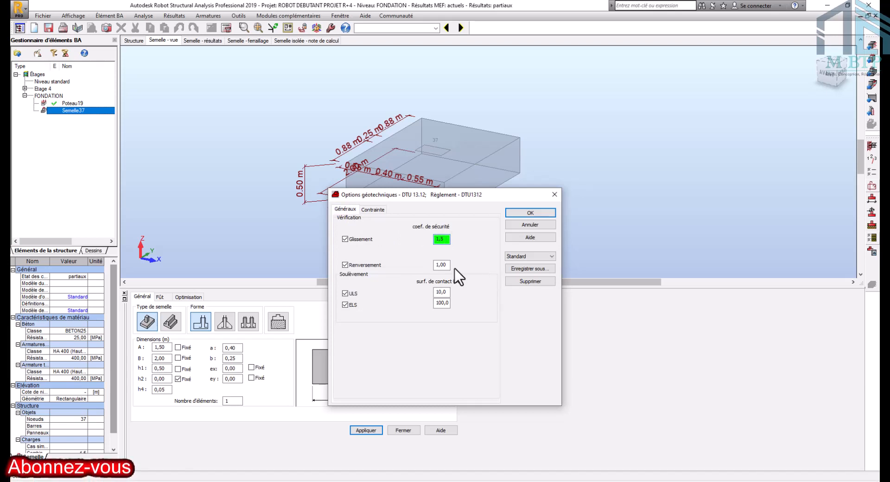
pyautogui.doubleClick(442, 264)
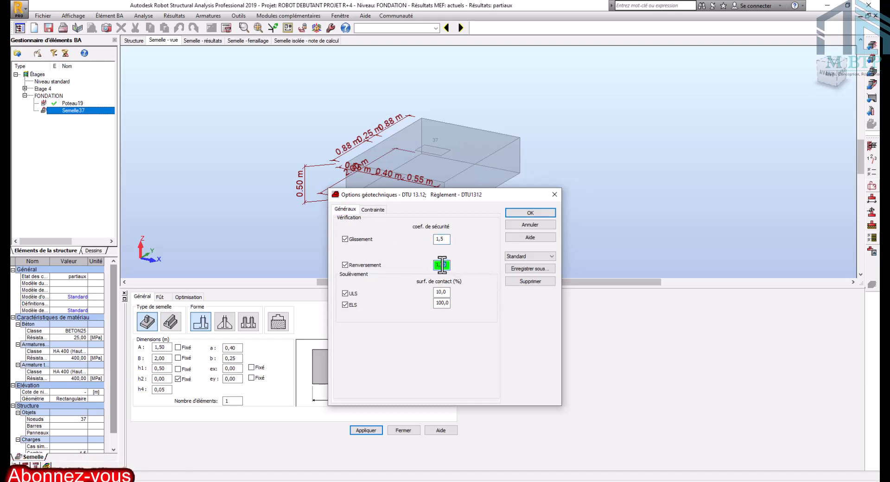
pyautogui.click(531, 213)
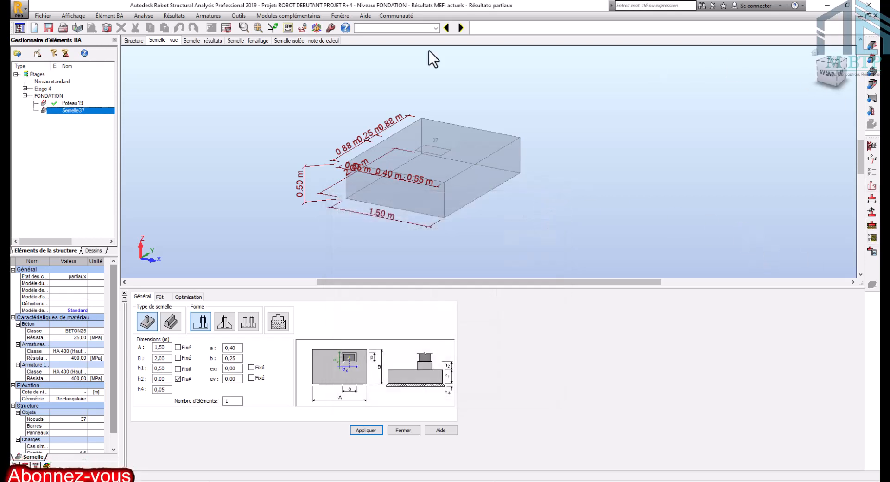
# - Calculate the isolated footing, view its execution drawing, and return to the footing model
pyautogui.click(226, 27)
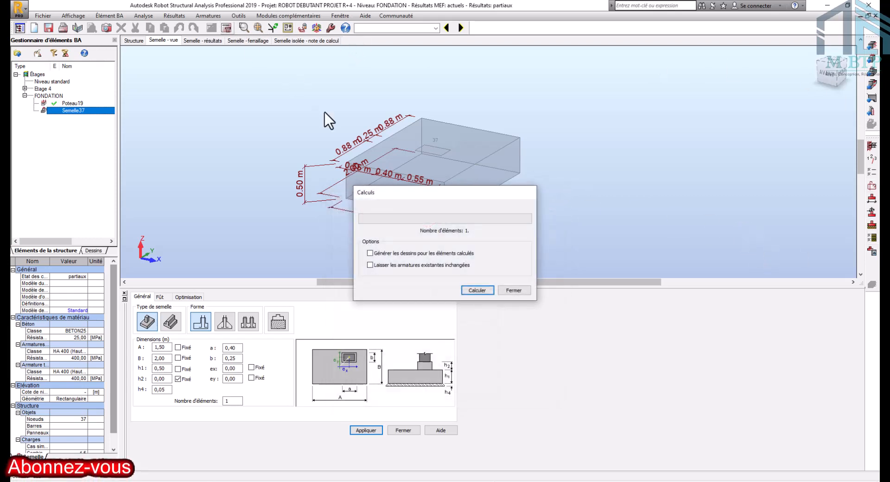
pyautogui.click(482, 288)
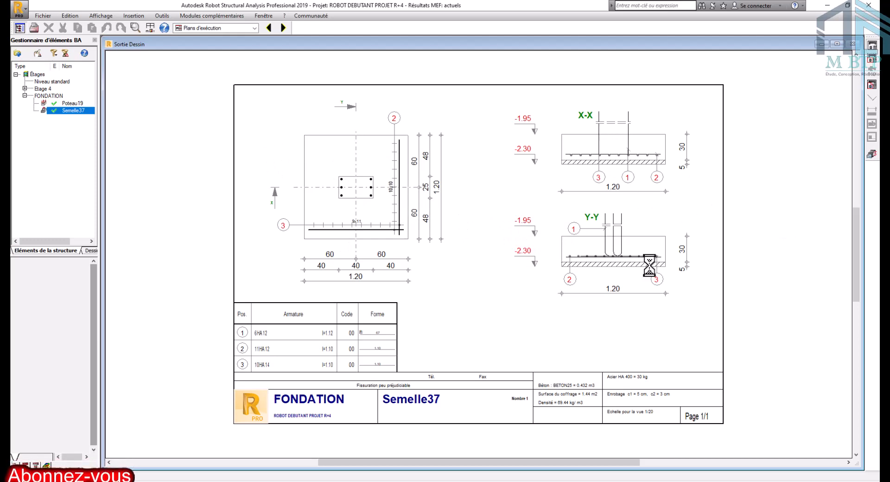
pyautogui.click(873, 155)
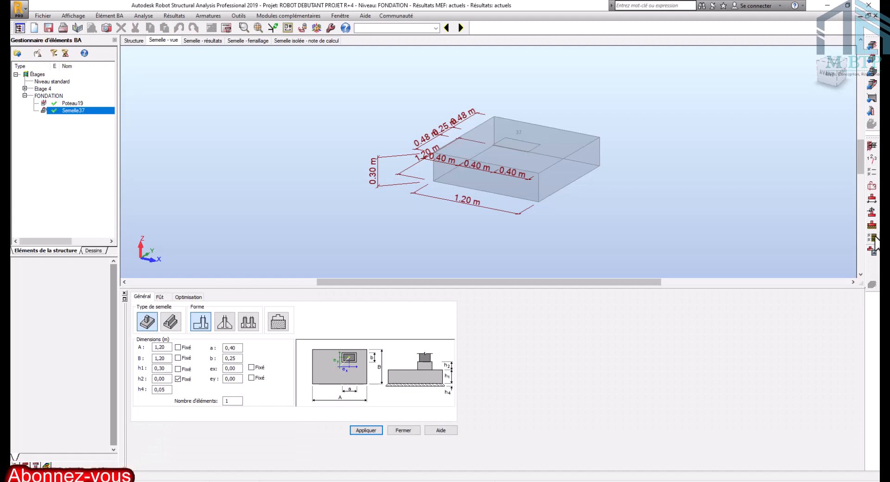
# - Review the starter-bar, pedestal and footing settings in the reinforcement layout and accept them
pyautogui.click(873, 185)
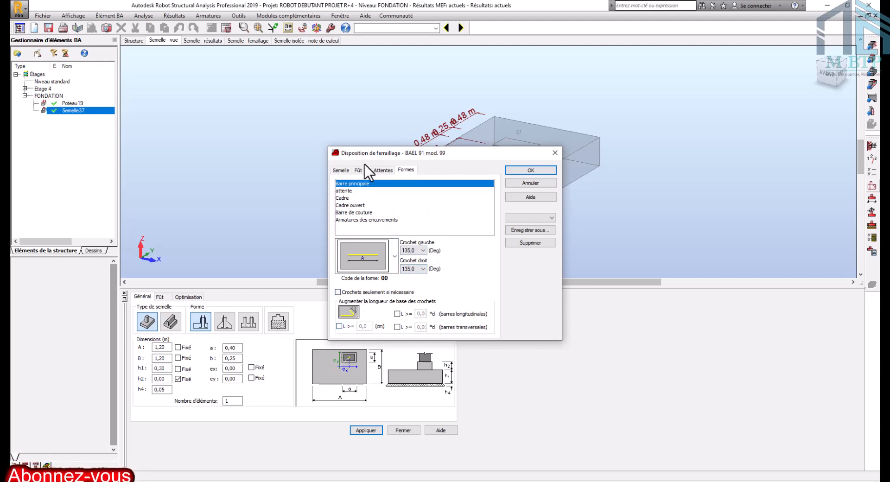
pyautogui.click(383, 170)
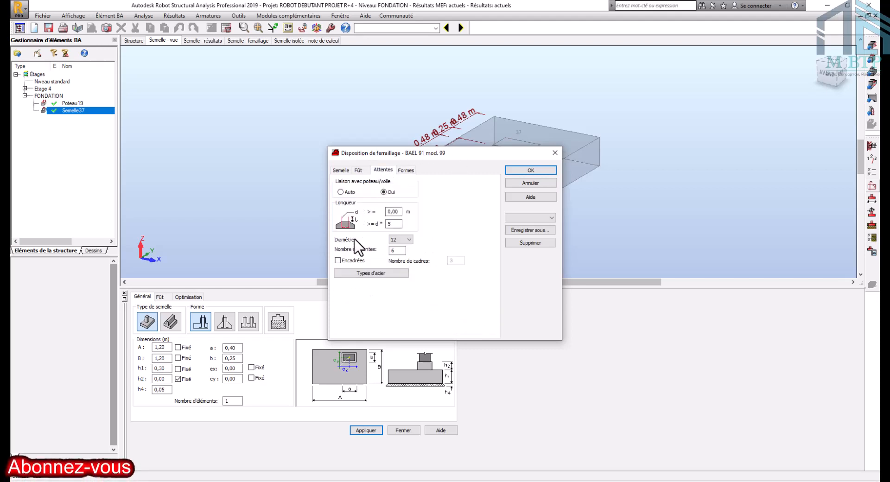
pyautogui.click(358, 170)
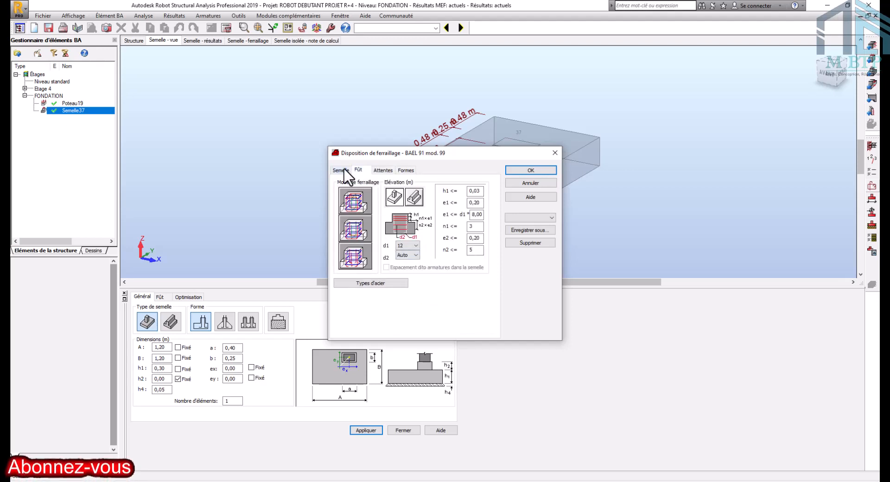
pyautogui.click(343, 171)
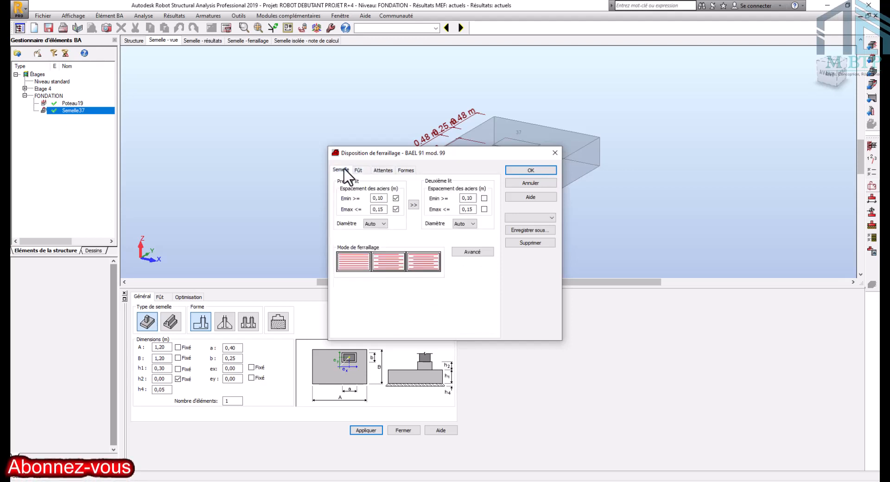
pyautogui.click(531, 171)
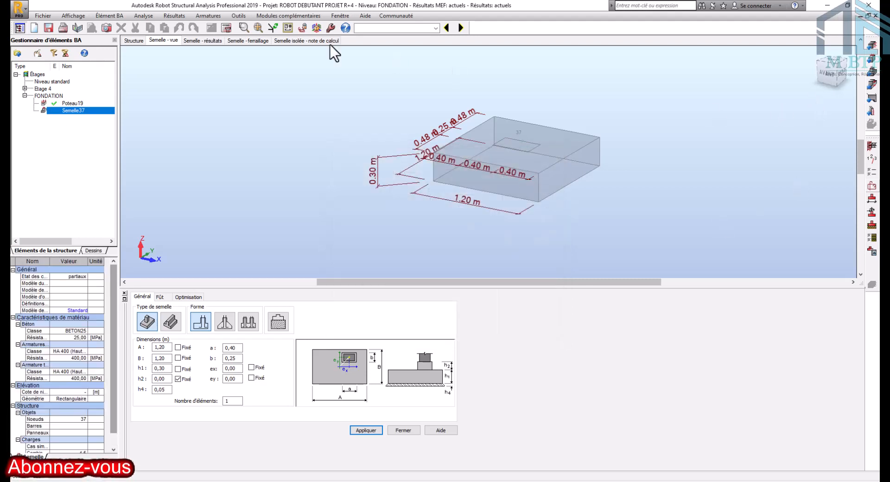
# - Recalculate the footing and display its reinforcement cage in an oblique 3D view
pyautogui.click(227, 28)
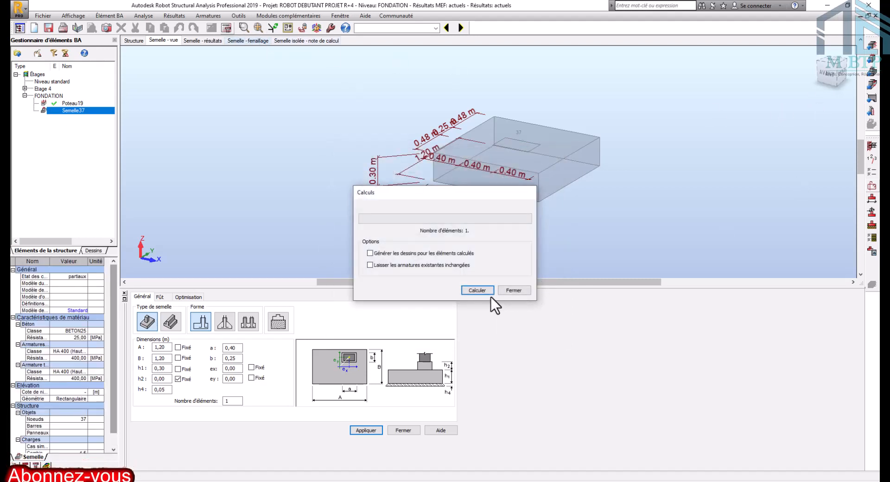
pyautogui.click(478, 291)
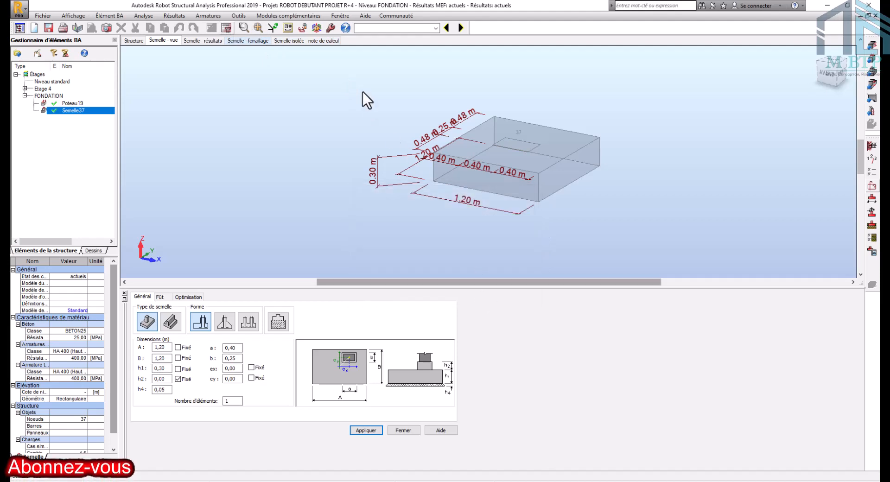
pyautogui.click(255, 40)
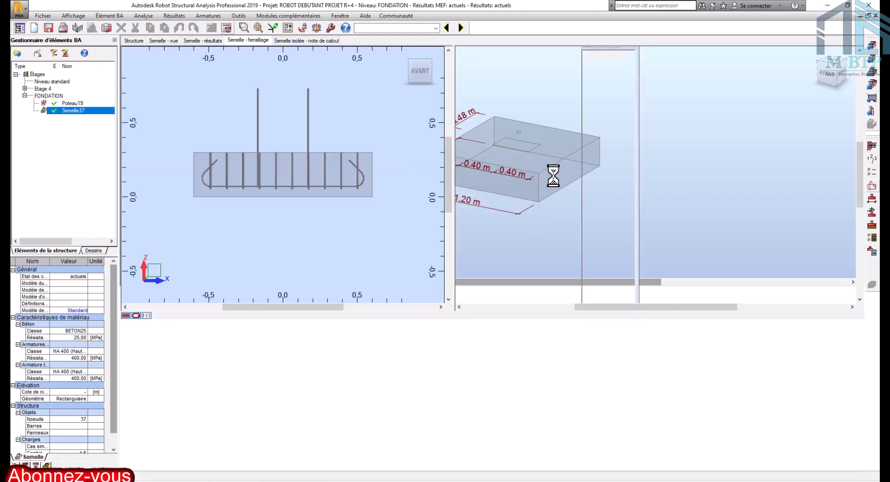
pyautogui.scroll(-3, 502, 186)
pyautogui.moveTo(548, 172); pyautogui.dragTo(591, 174, button='middle')
pyautogui.scroll(1, 594, 170)
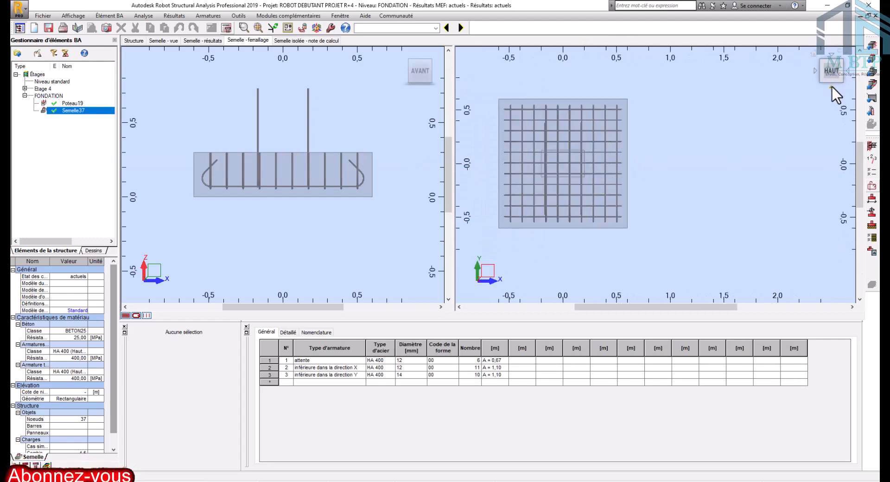
pyautogui.click(832, 87)
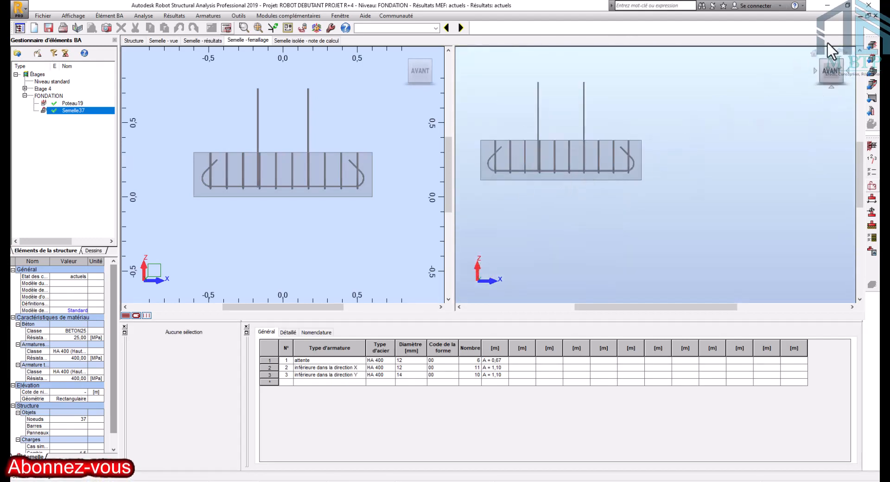
pyautogui.click(814, 55)
pyautogui.keyDown('shift'); pyautogui.moveTo(651, 207); pyautogui.dragTo(636, 175, button='middle'); pyautogui.keyUp('shift')
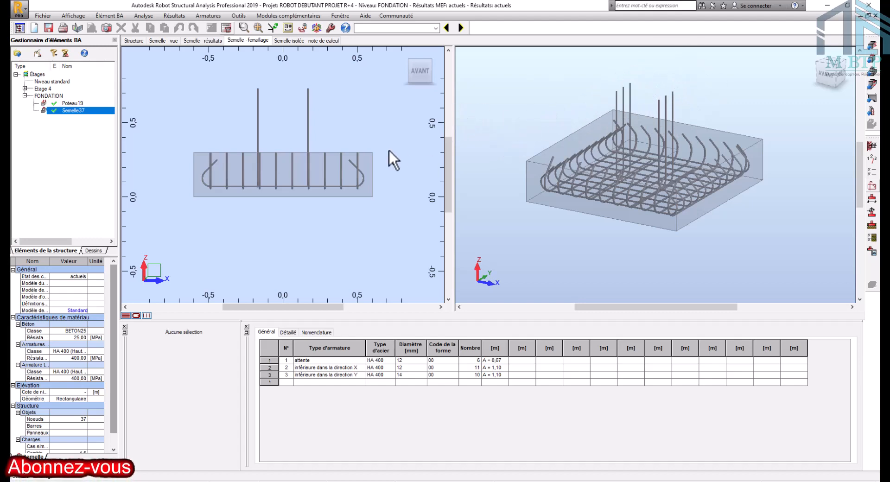
# - Check the recalculated footing's execution drawing and return to its reinforcement model
pyautogui.click(872, 252)
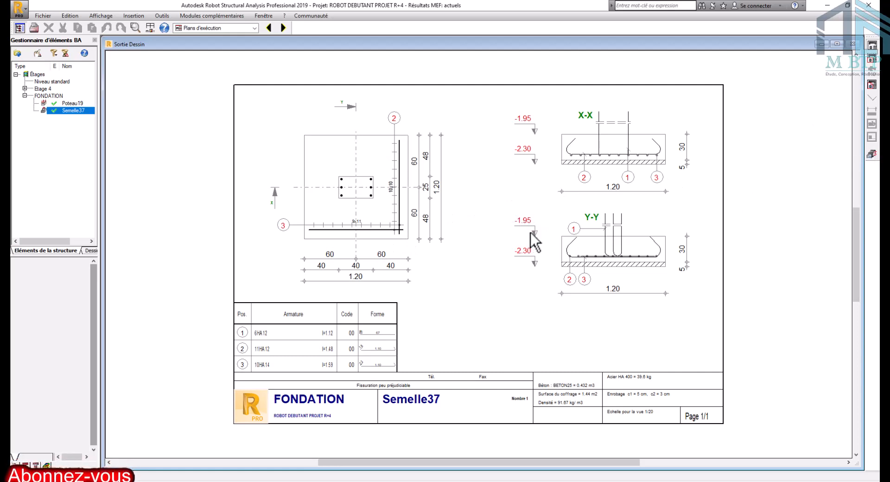
pyautogui.click(874, 156)
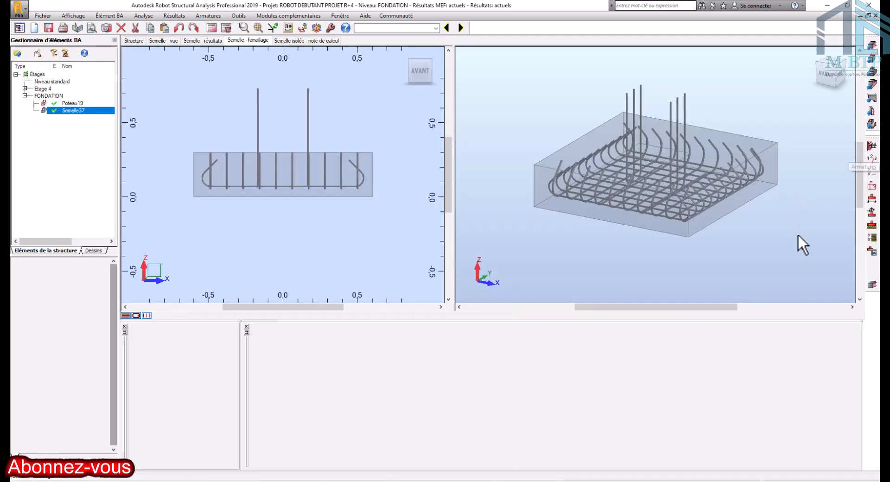
# - In the footing's soil parameters, set the top-of-footing level Na to -2.15 m, apply it, and leave the footing dimensions as they are
pyautogui.click(872, 238)
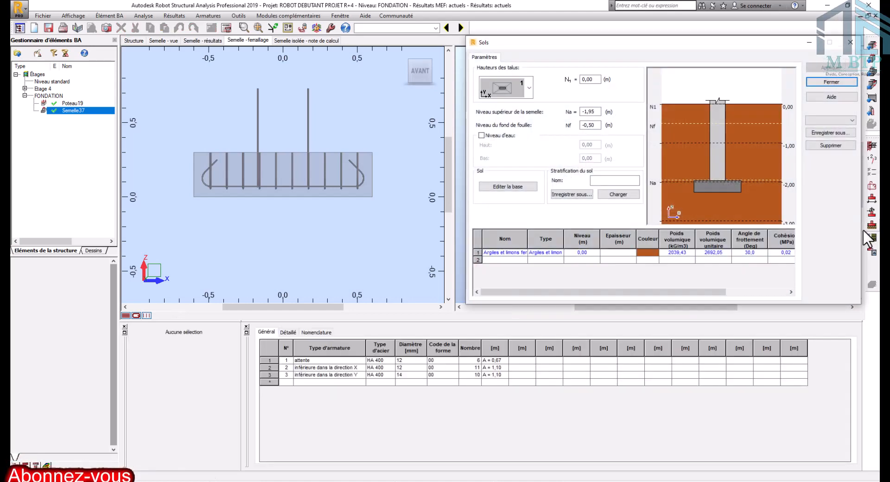
pyautogui.doubleClick(590, 111)
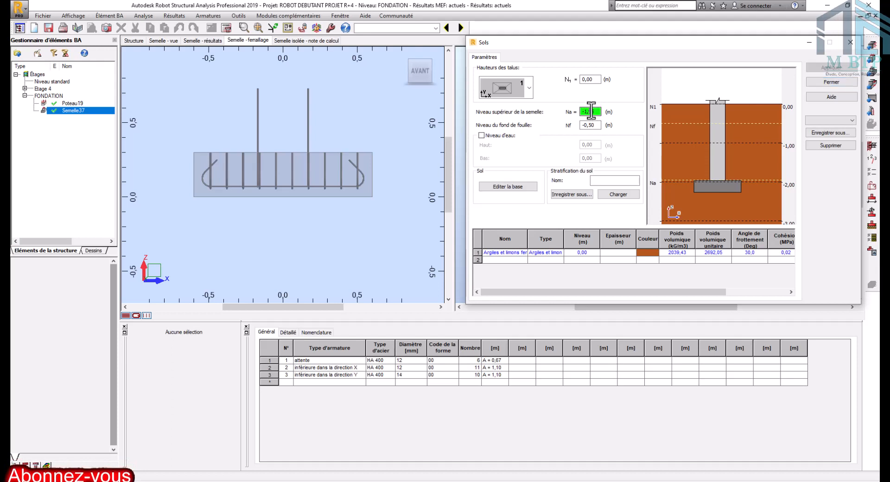
pyautogui.moveTo(590, 111); pyautogui.dragTo(587, 110)
pyautogui.press('BackSpace')
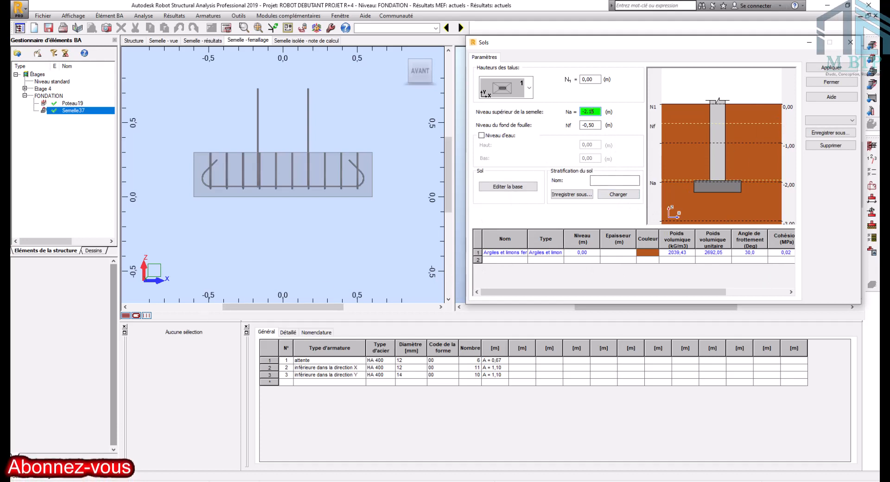
pyautogui.click(872, 201)
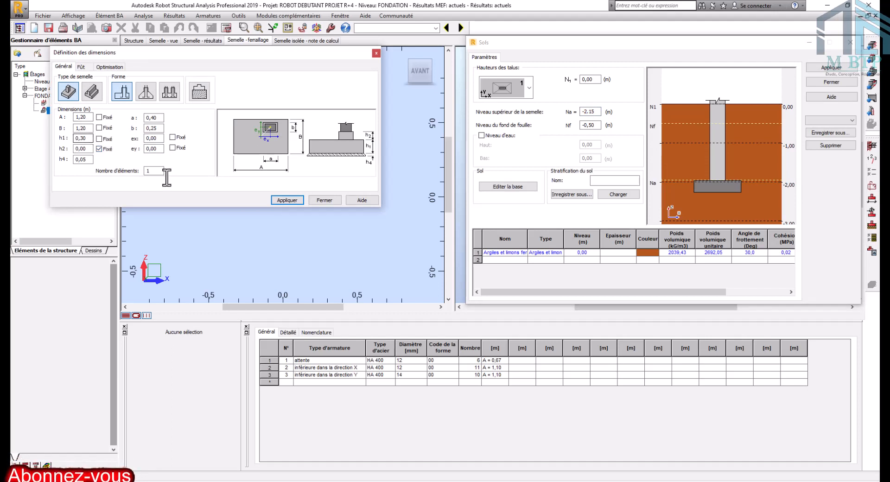
pyautogui.click(201, 438)
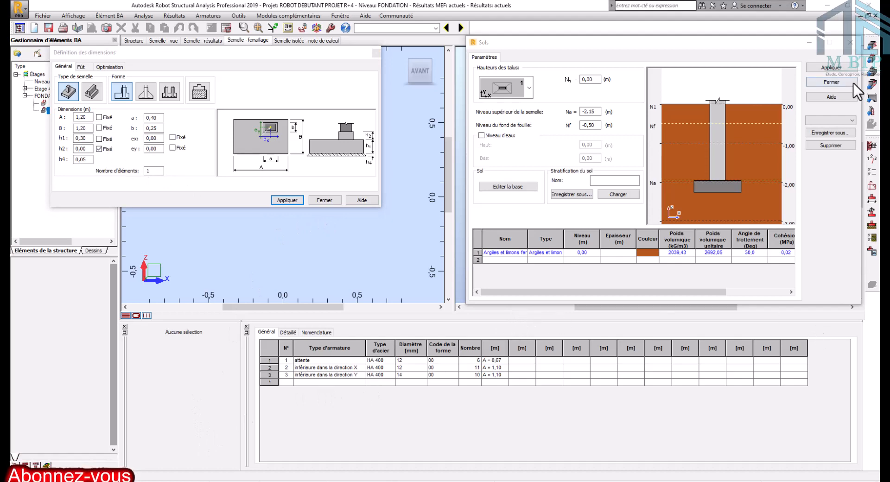
pyautogui.click(832, 68)
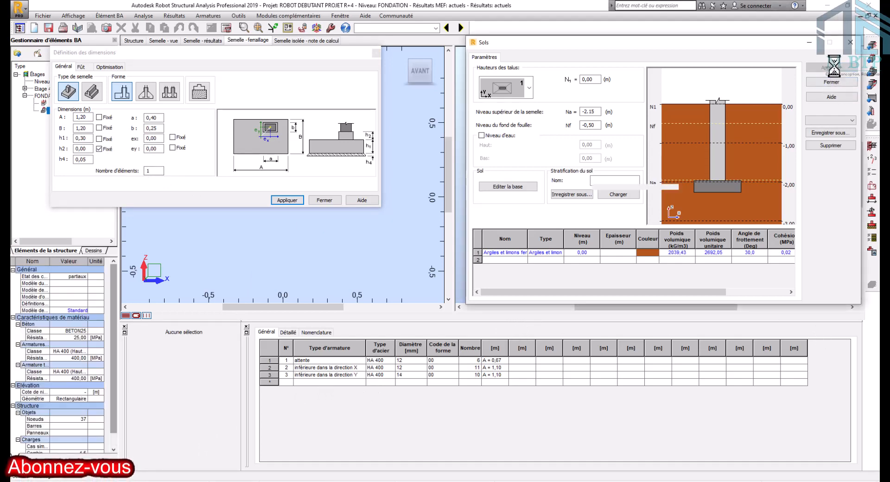
pyautogui.click(850, 42)
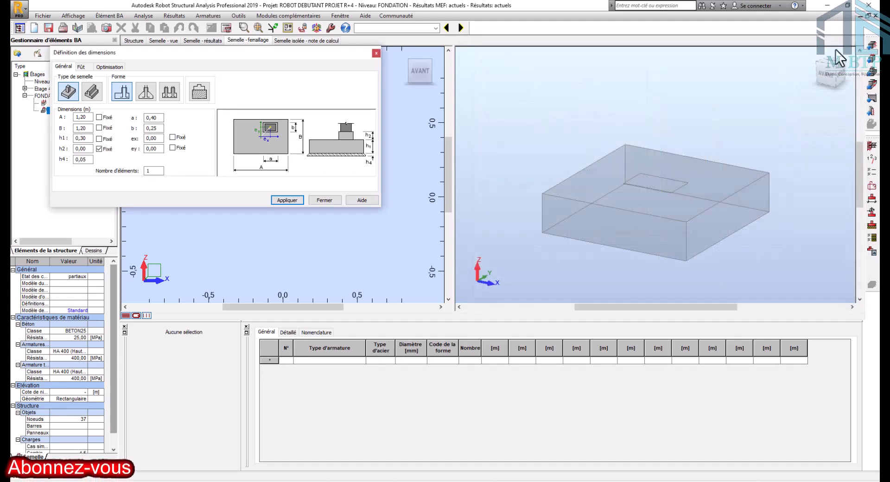
pyautogui.click(376, 52)
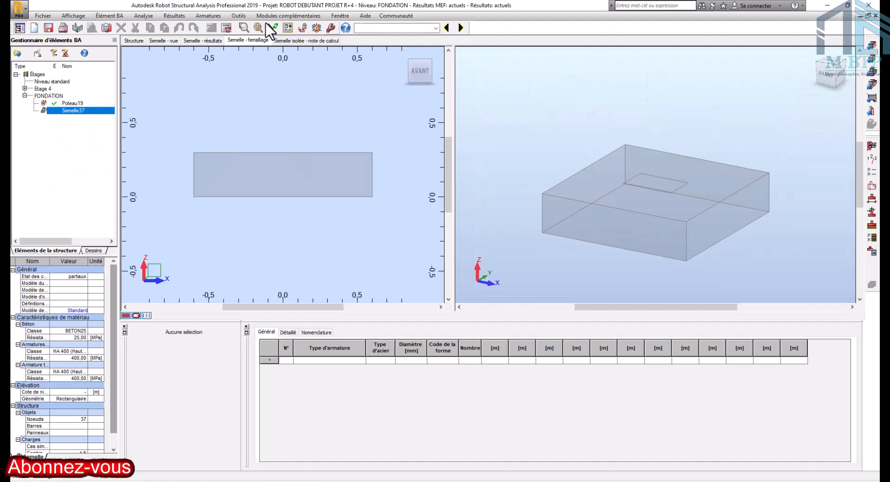
# - Recalculate the isolated footing and generate its execution drawing
pyautogui.click(227, 28)
pyautogui.click(478, 291)
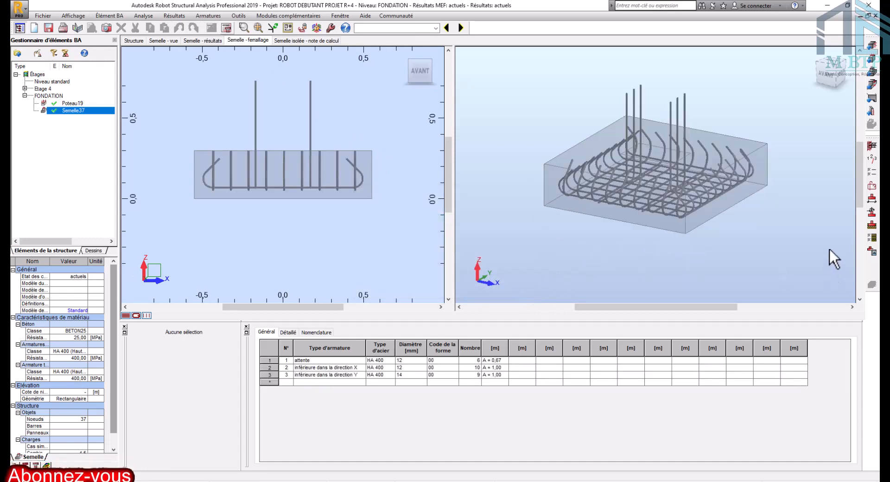
pyautogui.click(872, 251)
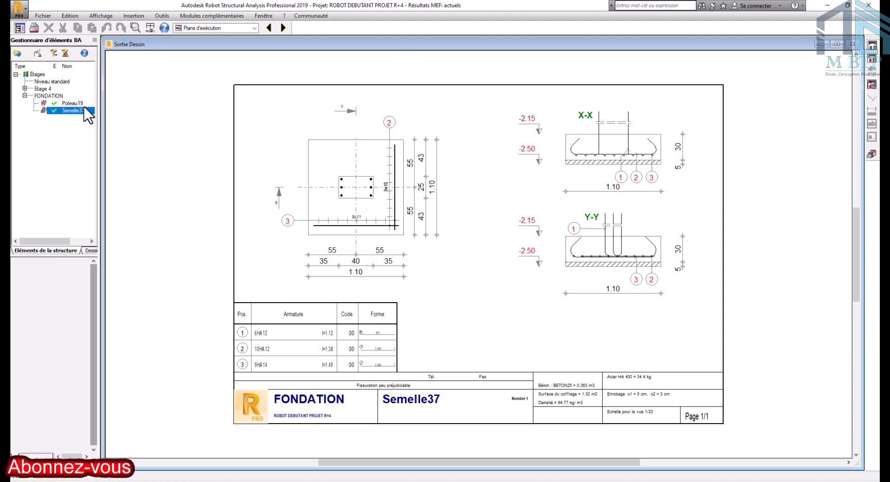
# - Print the footing's execution drawing to PDF in the R+4 folder as PLAN EXECUTION SEMELLE
pyautogui.click(25, 88)
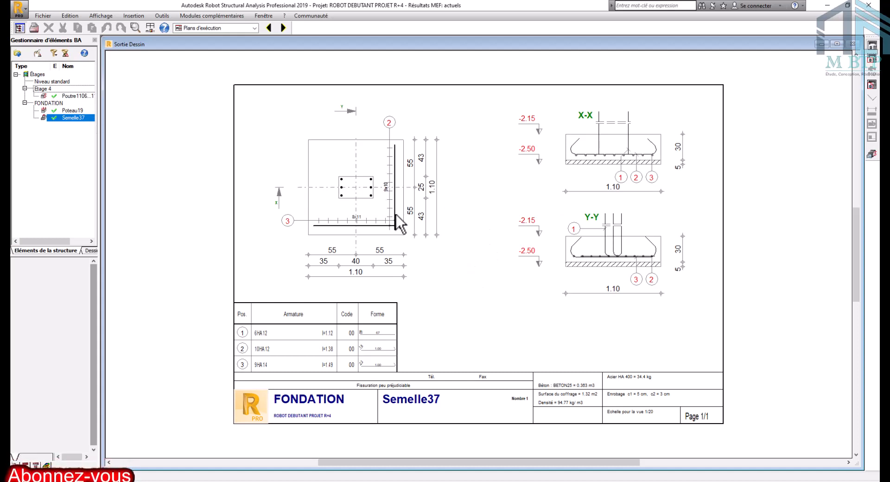
pyautogui.click(35, 29)
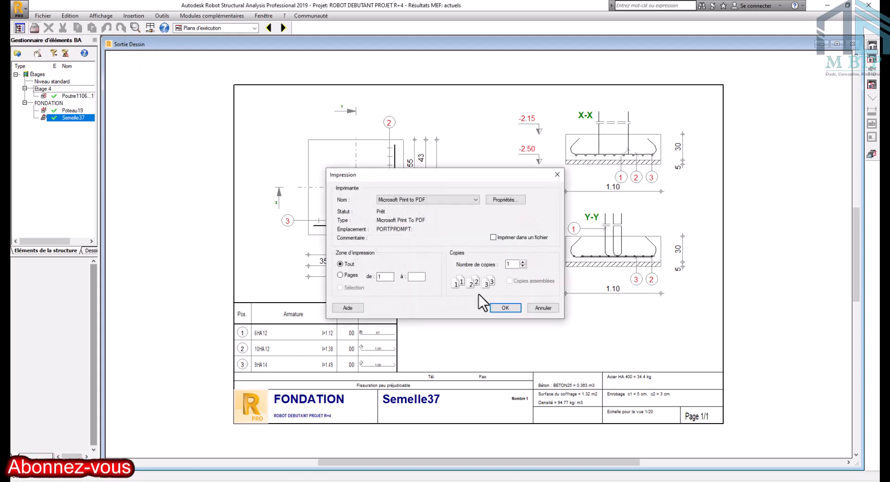
pyautogui.click(506, 308)
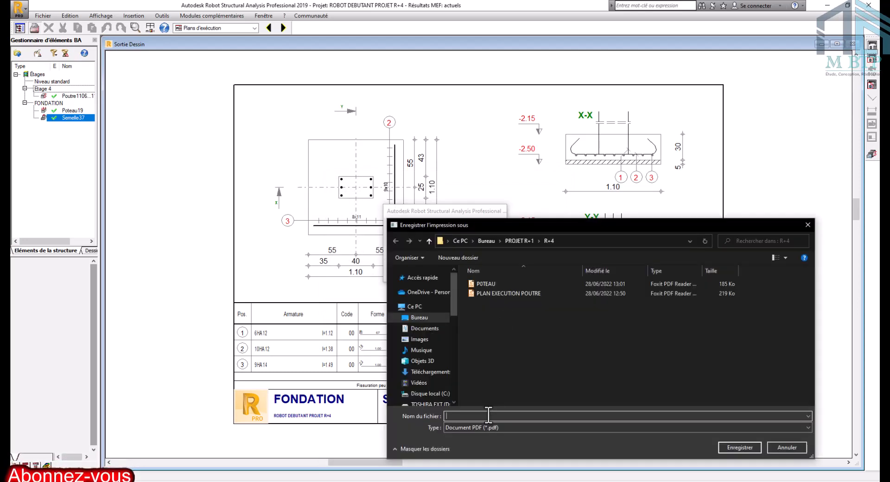
pyautogui.write('PLAN D')
pyautogui.press('BackSpace')
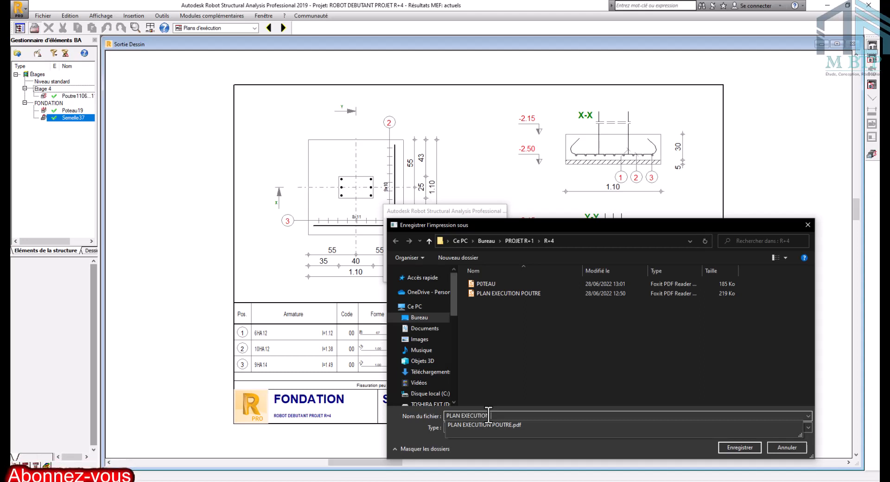
pyautogui.write('EXECUTION SEMELLE')
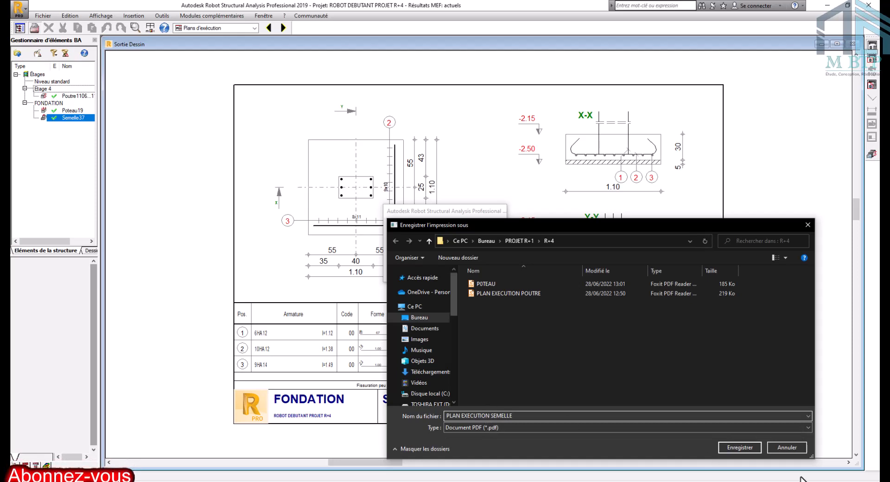
pyautogui.click(739, 447)
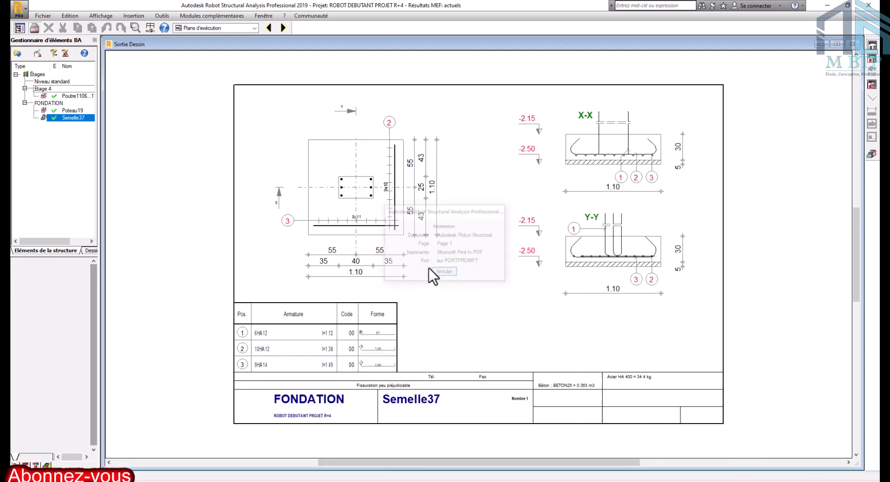
# - In the whole building's geometry view, turn off the My moment diagram and display the members' section shapes
pyautogui.click(254, 28)
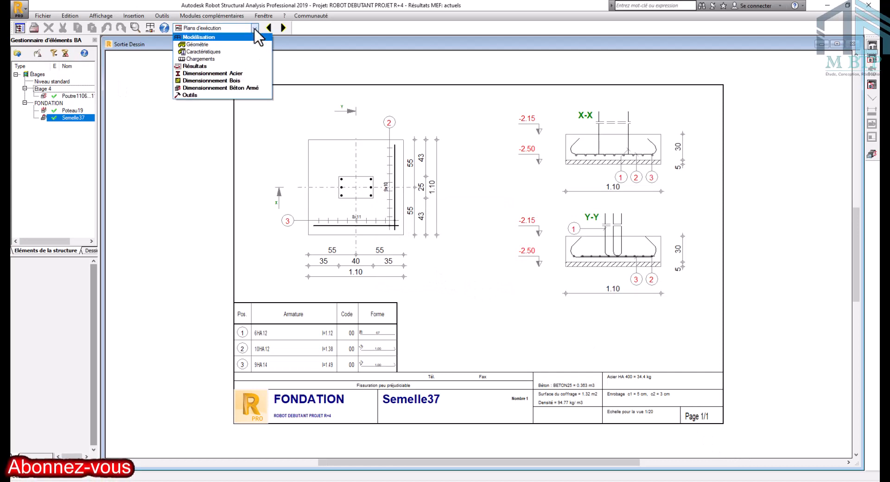
pyautogui.click(216, 46)
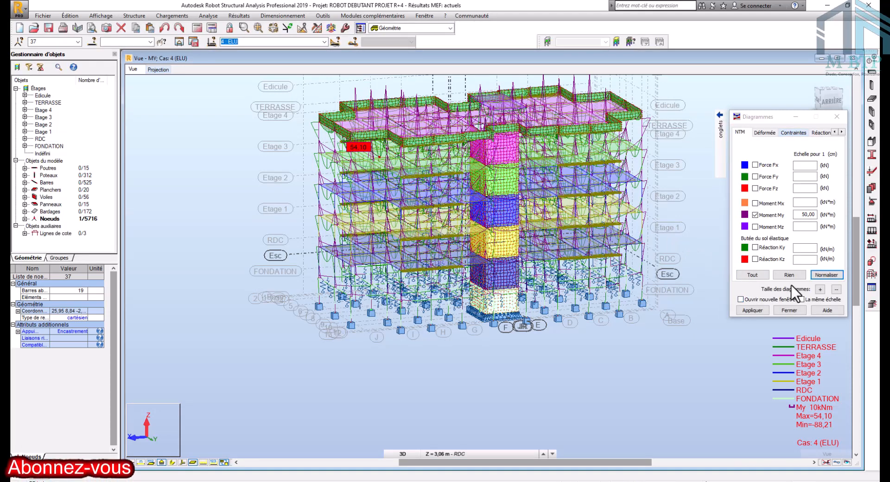
pyautogui.click(755, 215)
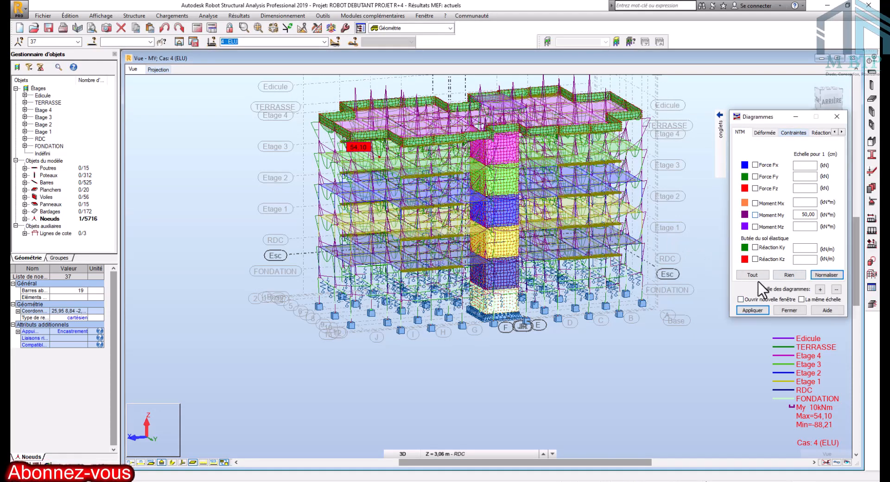
pyautogui.click(750, 310)
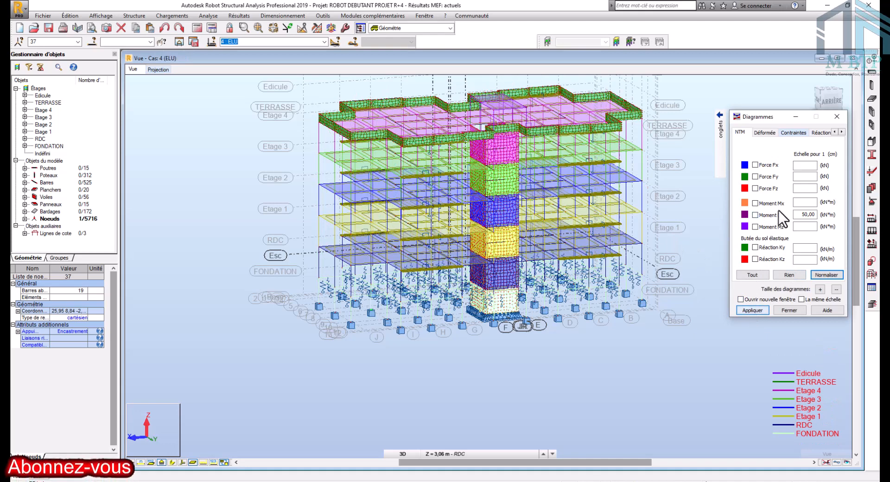
pyautogui.click(837, 116)
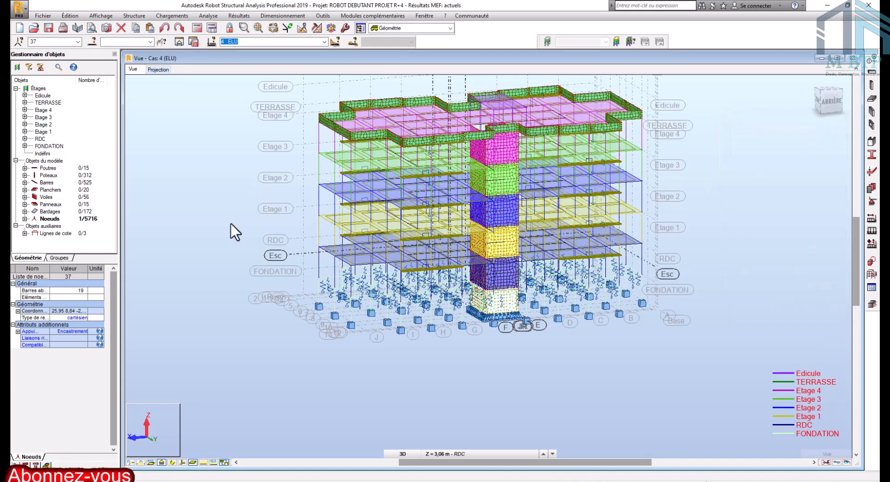
pyautogui.click(173, 462)
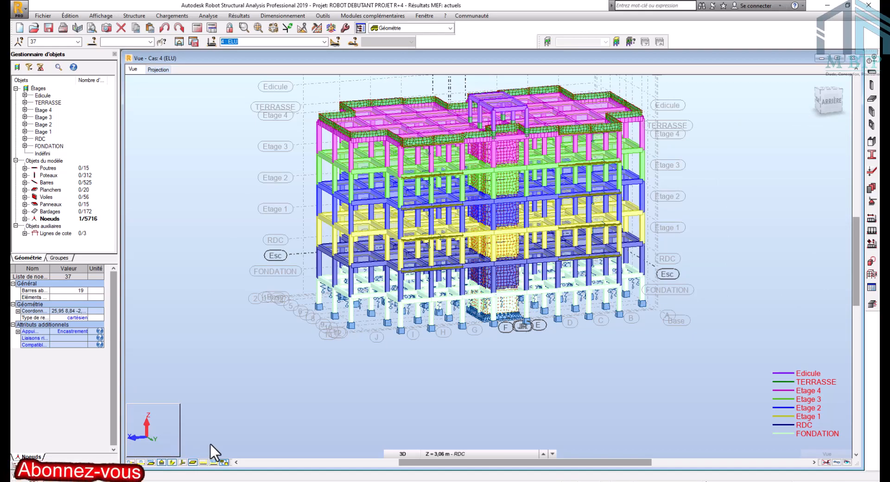